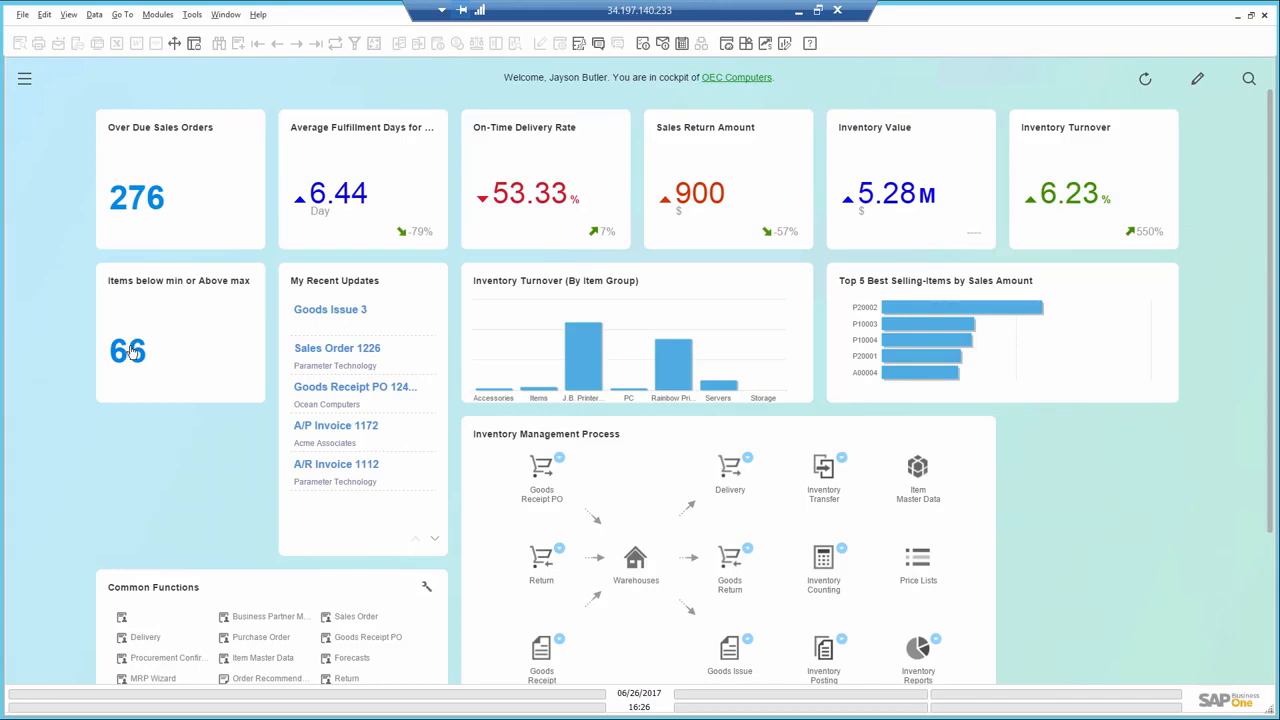
Review all three pages of the items below minimum or above maximum stock, then close the list.
{"action": "left_click", "coordinate": [129, 350]}
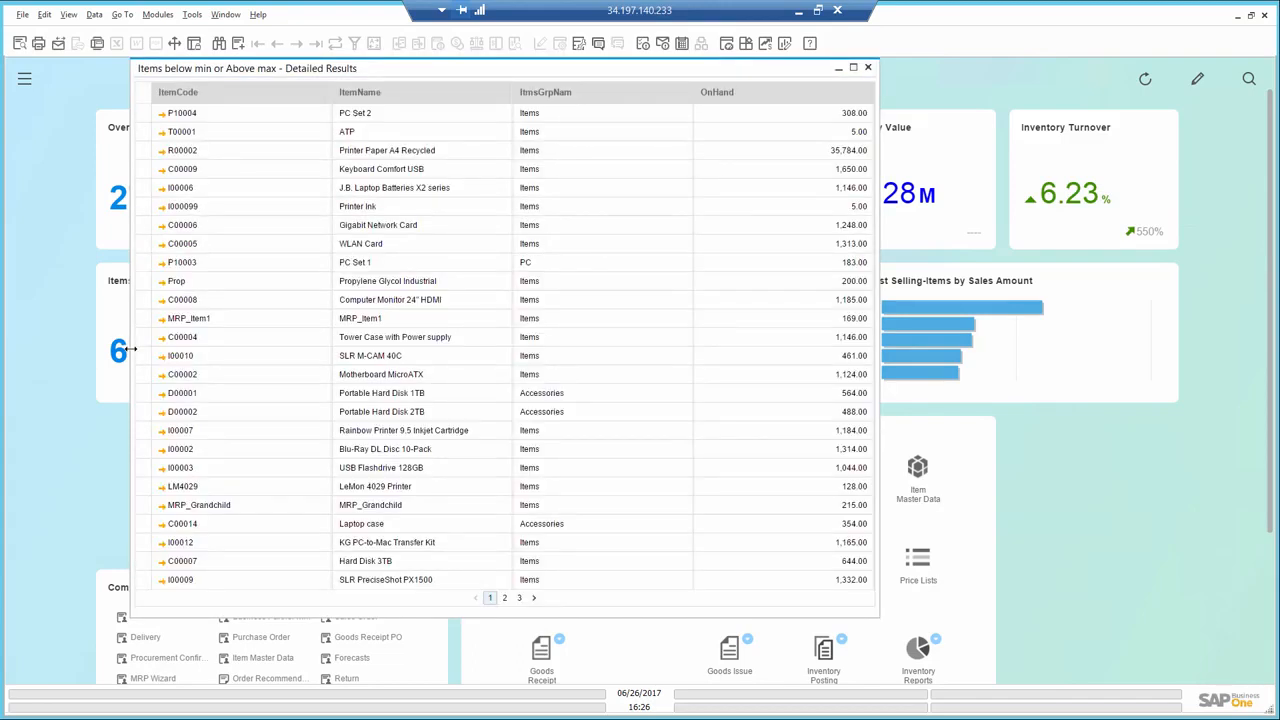
{"action": "left_click", "coordinate": [504, 598]}
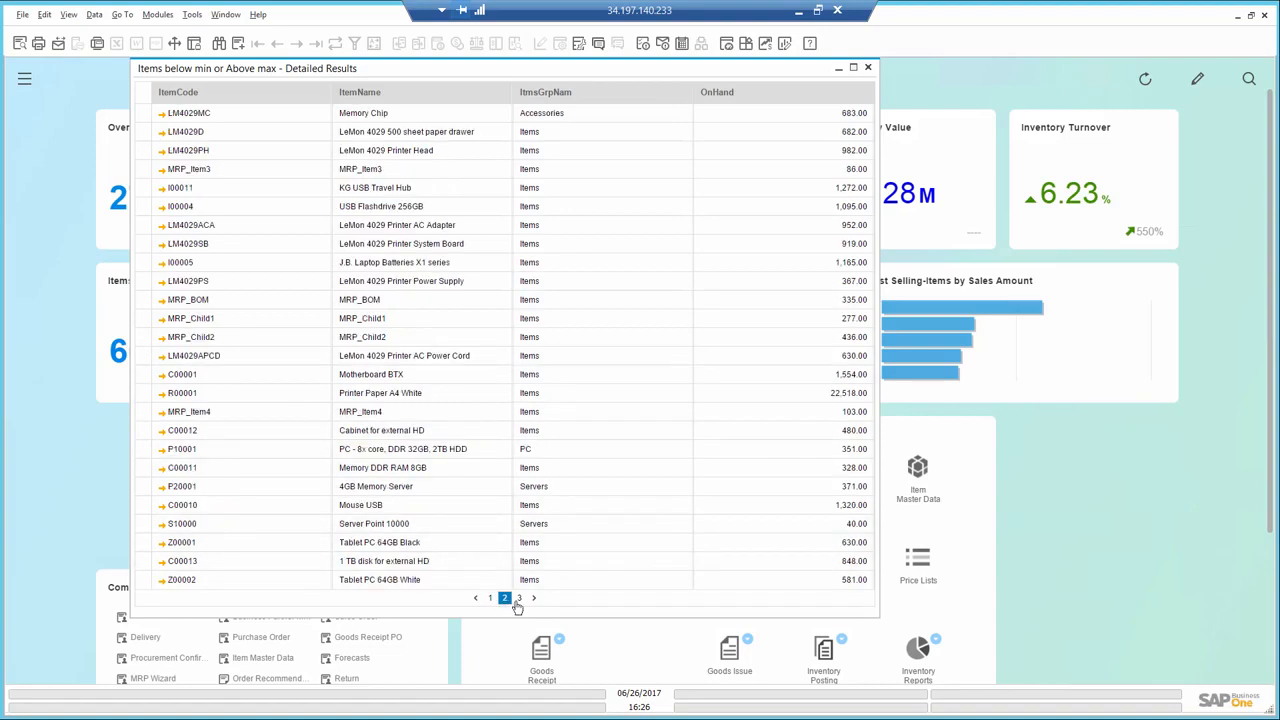
{"action": "left_click", "coordinate": [518, 599]}
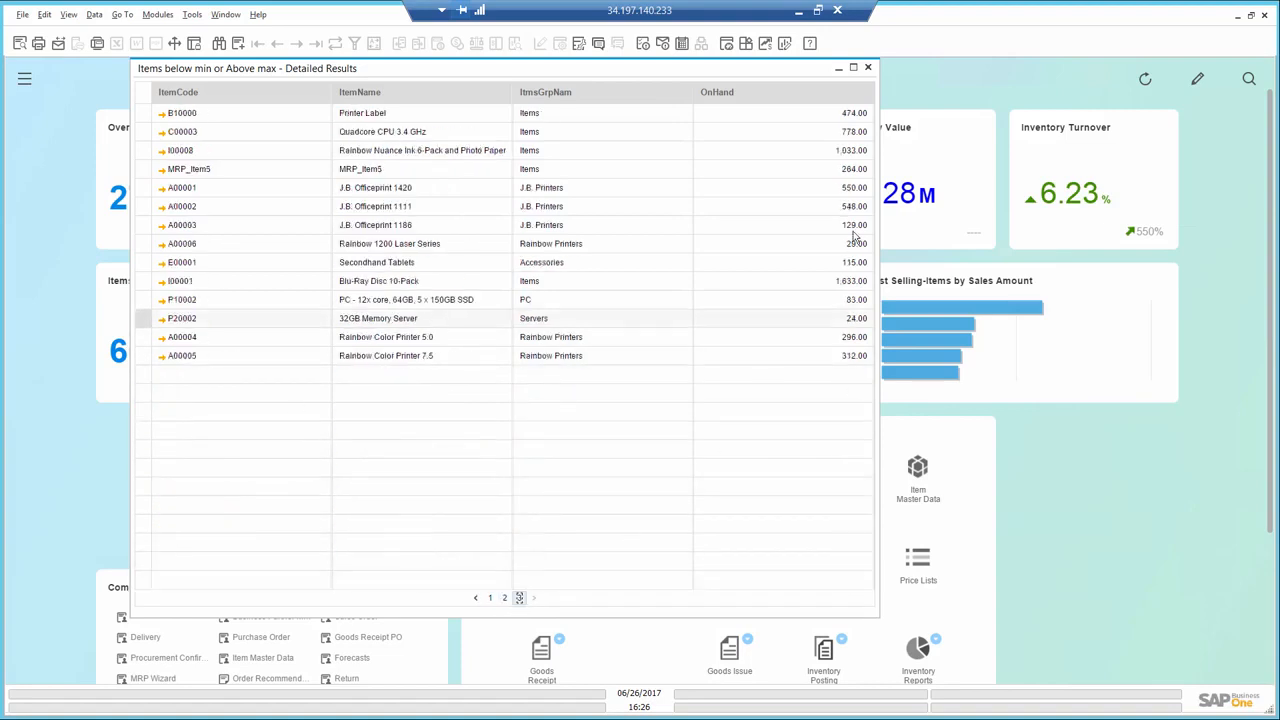
{"action": "left_click", "coordinate": [867, 67]}
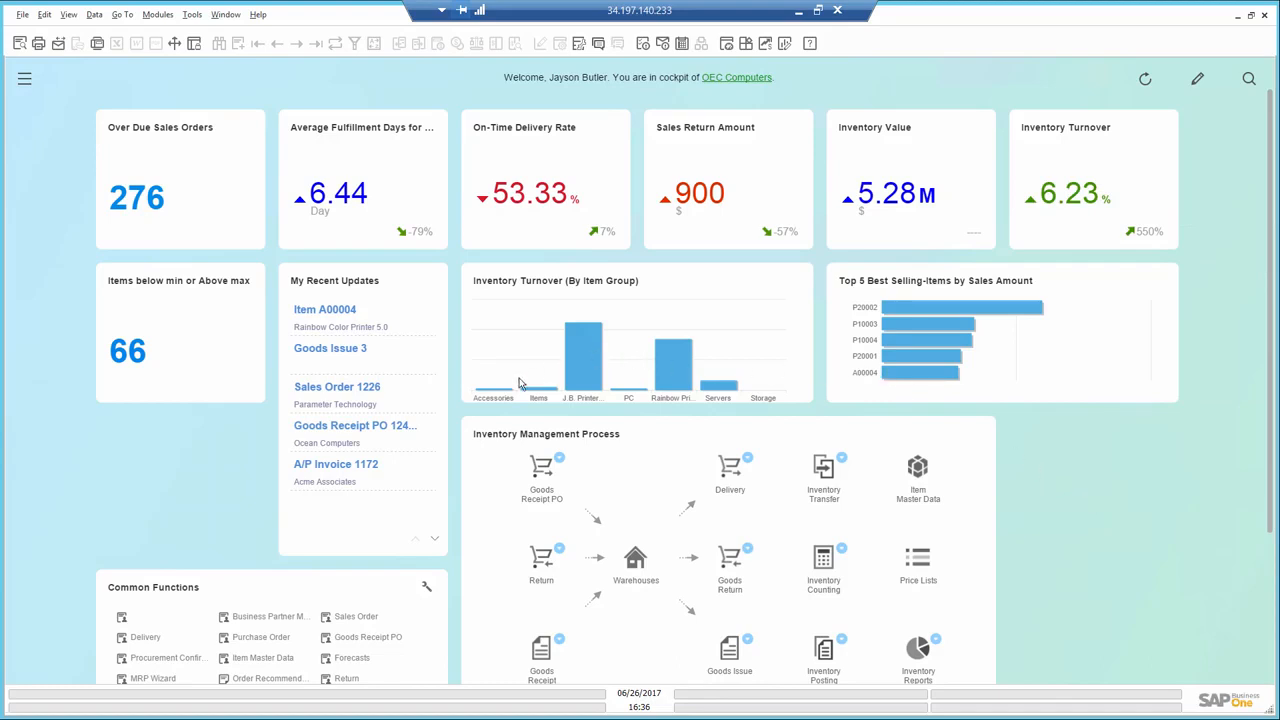
Drill down from the Rainbow Printers inventory turnover into the turnover by item and open the master data of item A00004.
{"action": "mouse_move", "coordinate": [506, 394]}
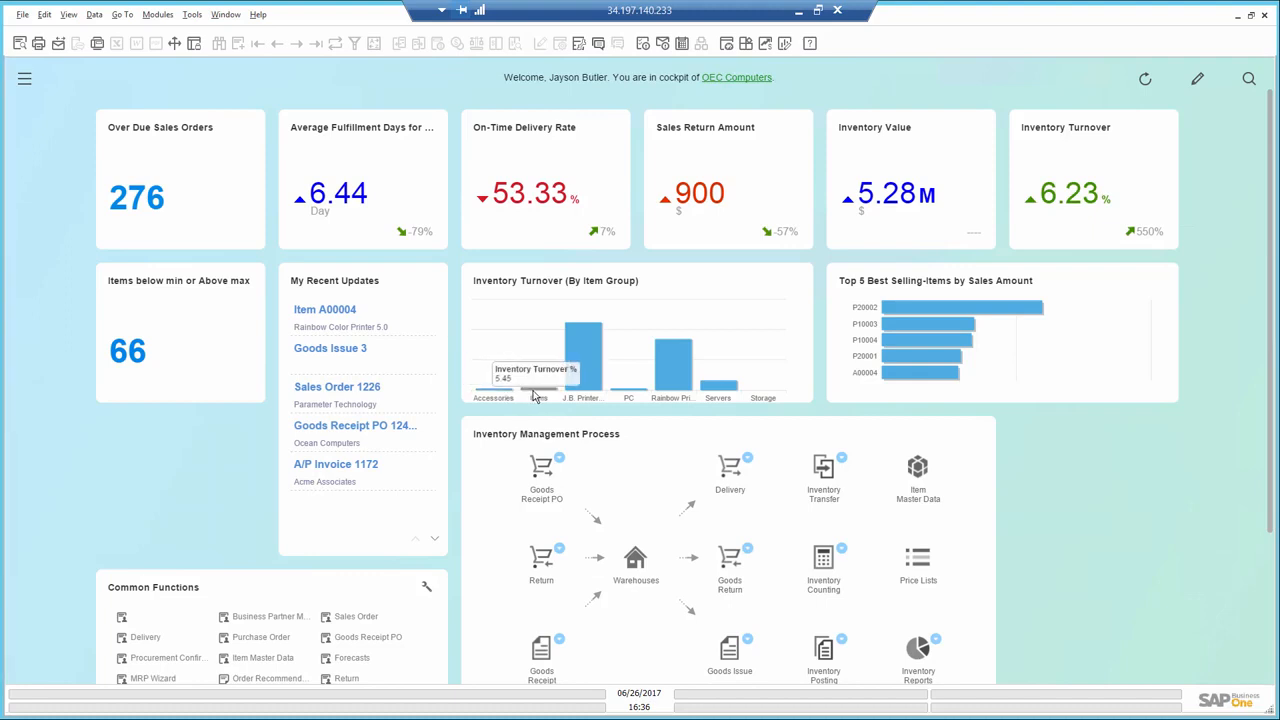
{"action": "mouse_move", "coordinate": [580, 392]}
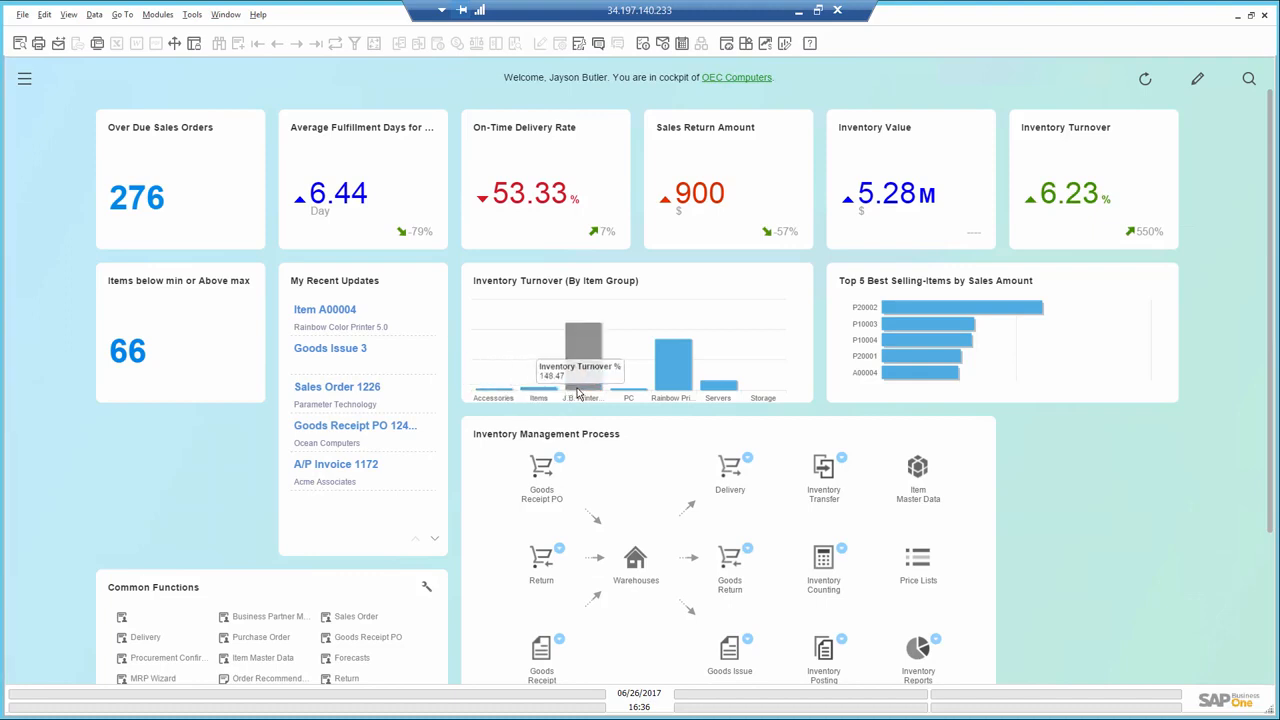
{"action": "mouse_move", "coordinate": [671, 384]}
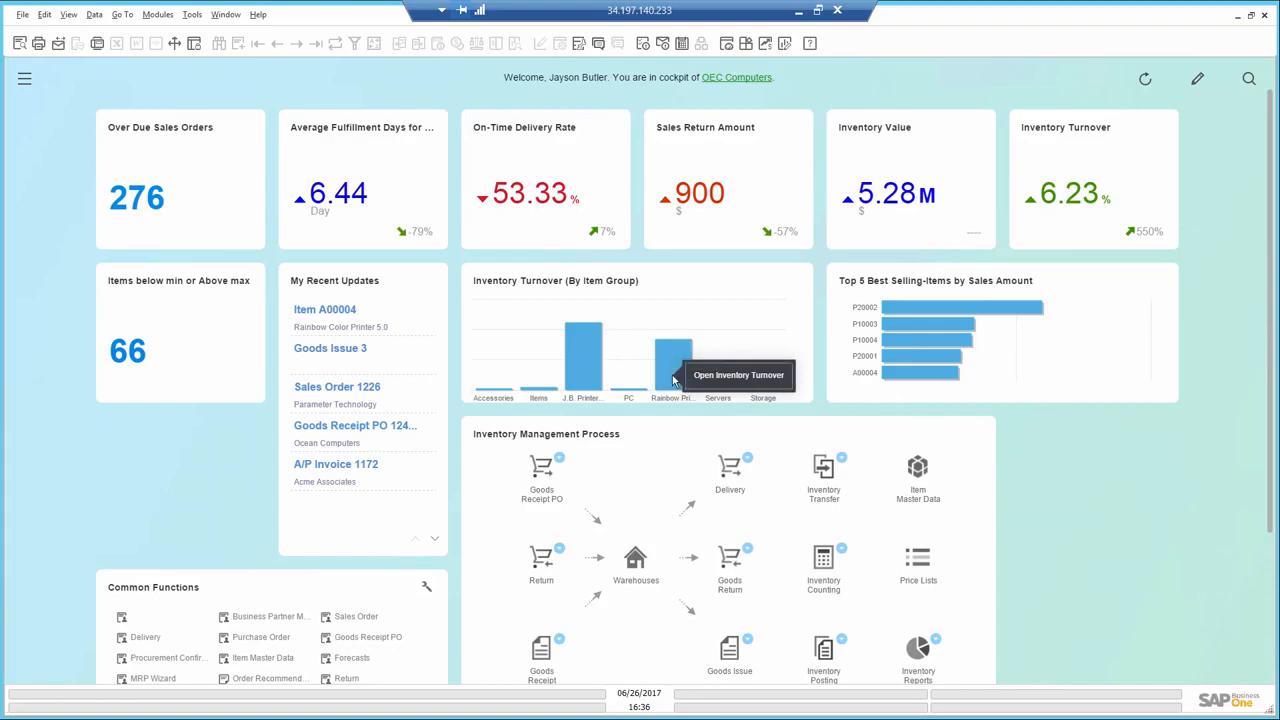
{"action": "left_click", "coordinate": [703, 386]}
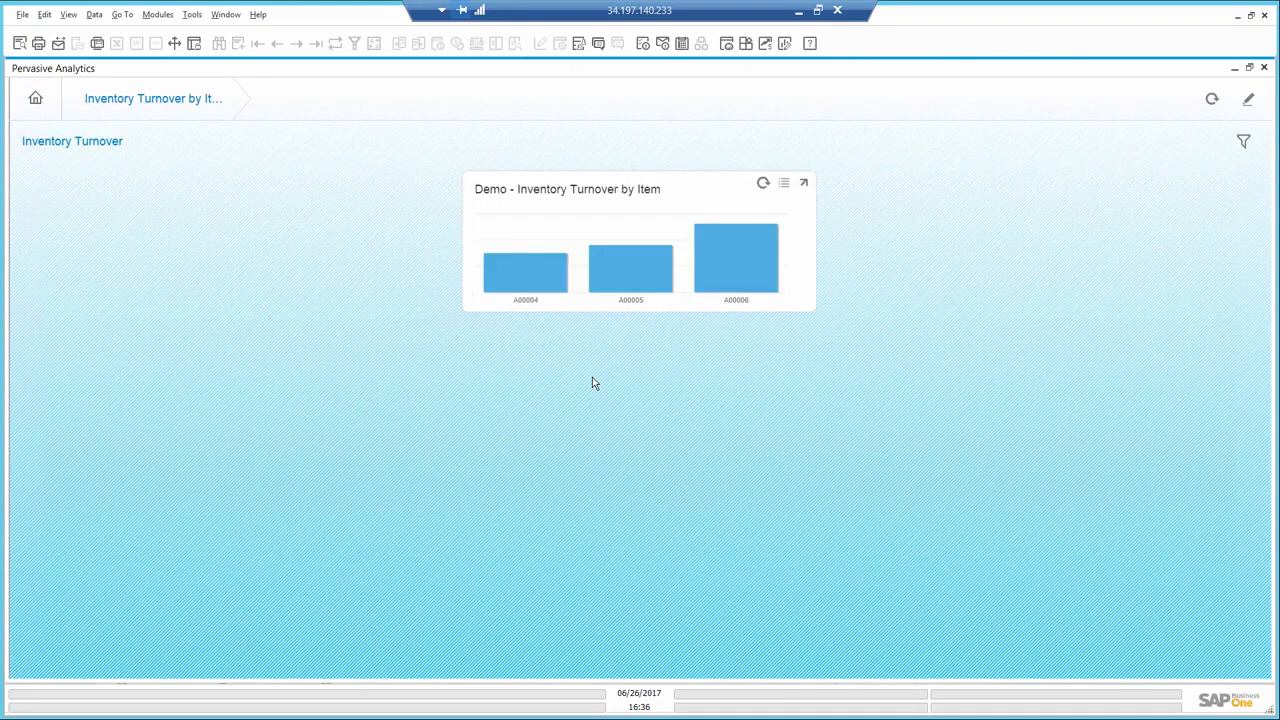
{"action": "left_click", "coordinate": [534, 283]}
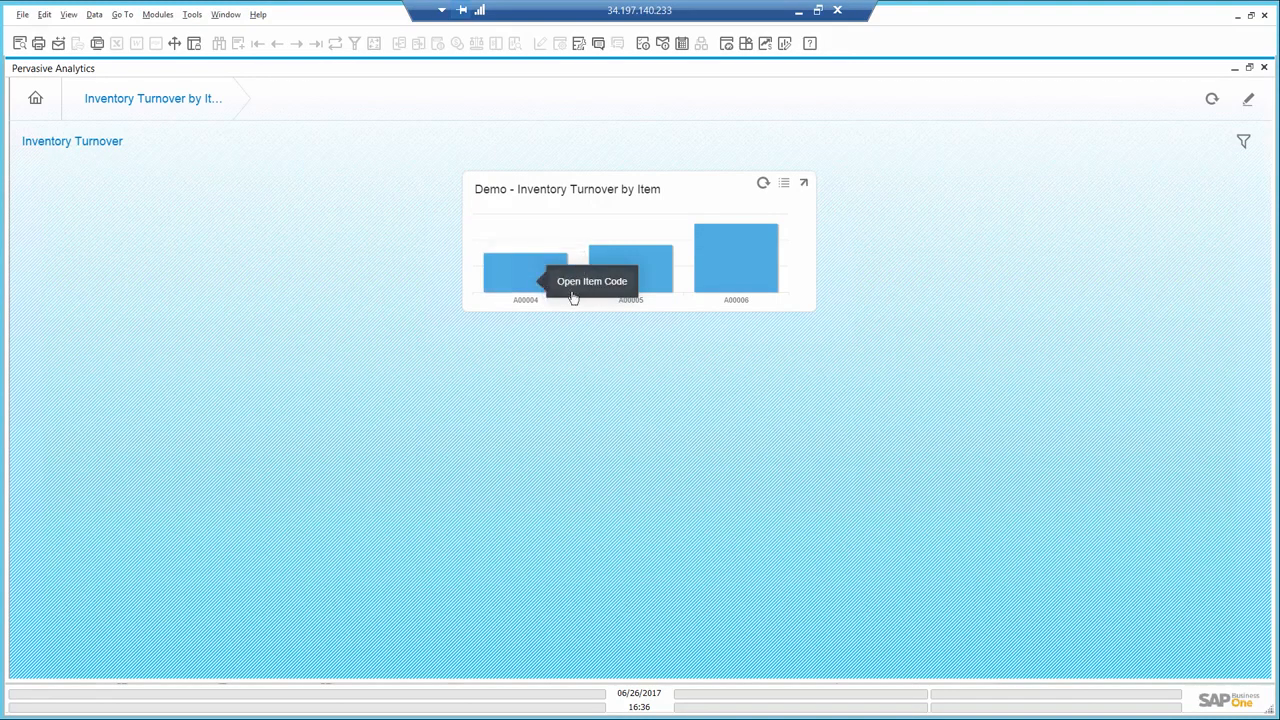
{"action": "left_click", "coordinate": [577, 288]}
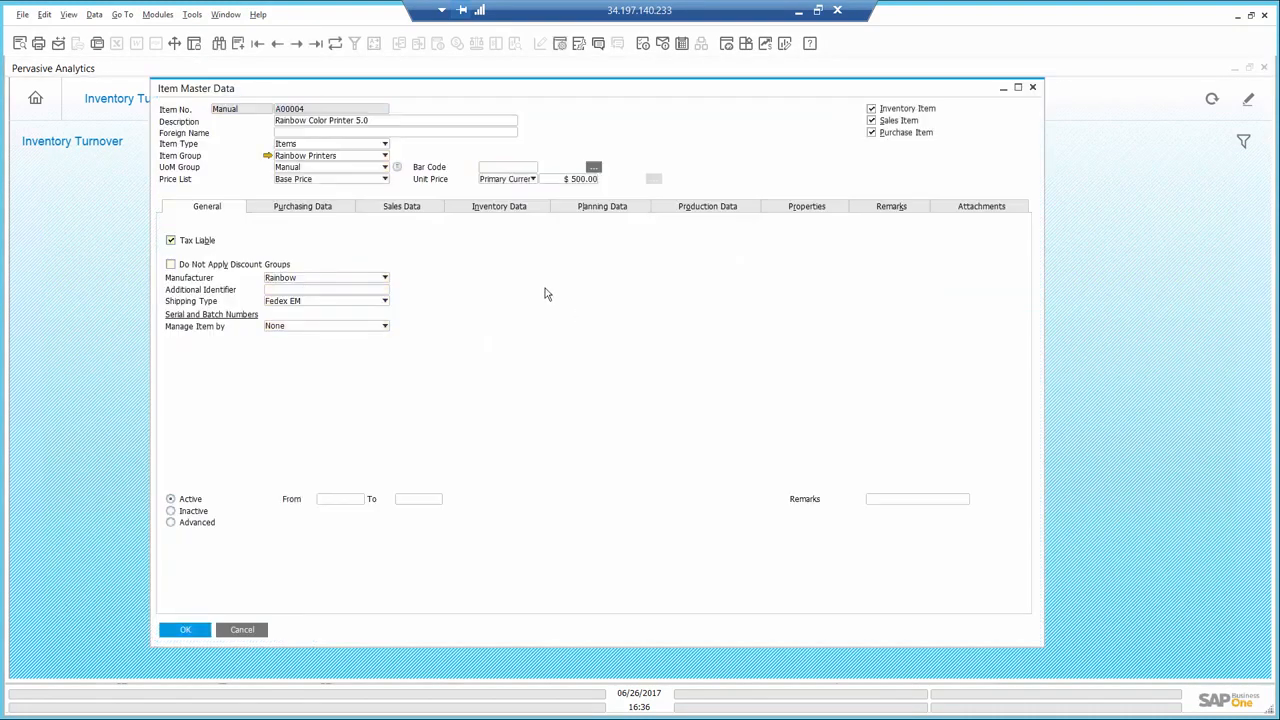
Set the minimum inventory of item A00004 to 20 for warehouse 01.
{"action": "left_click", "coordinate": [519, 208]}
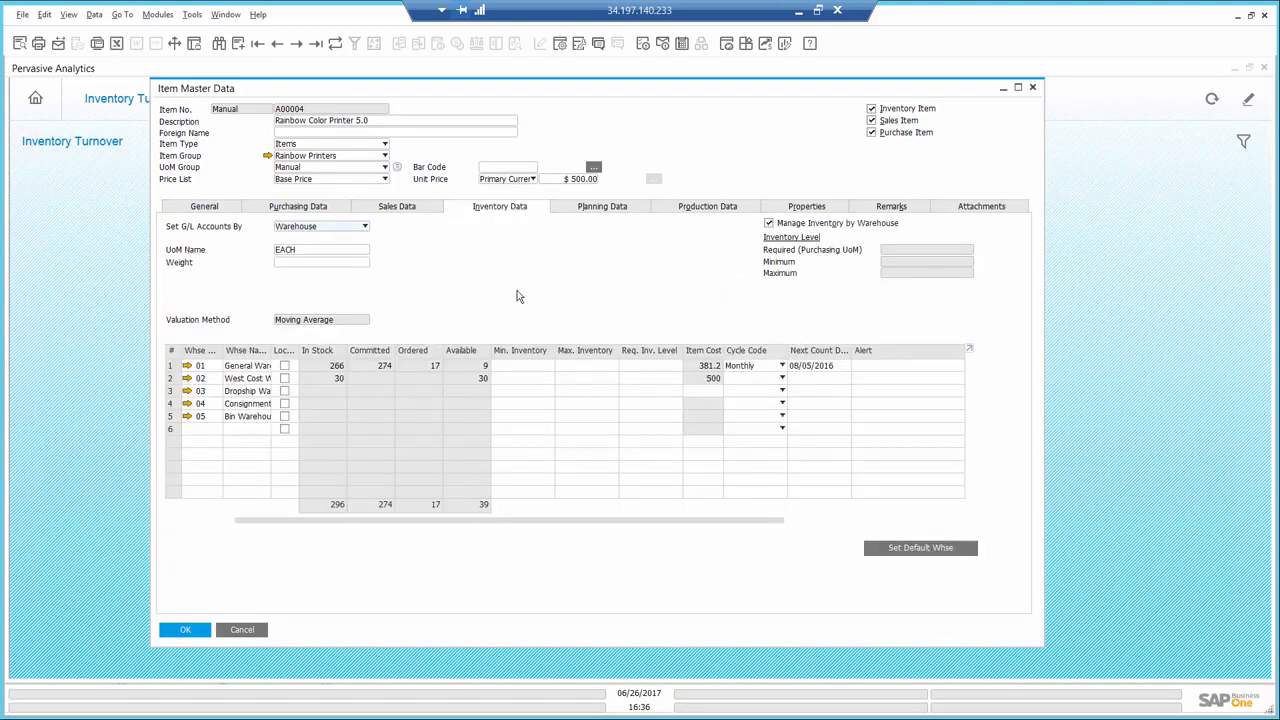
{"action": "left_click", "coordinate": [516, 368]}
{"action": "type", "text": "20"}
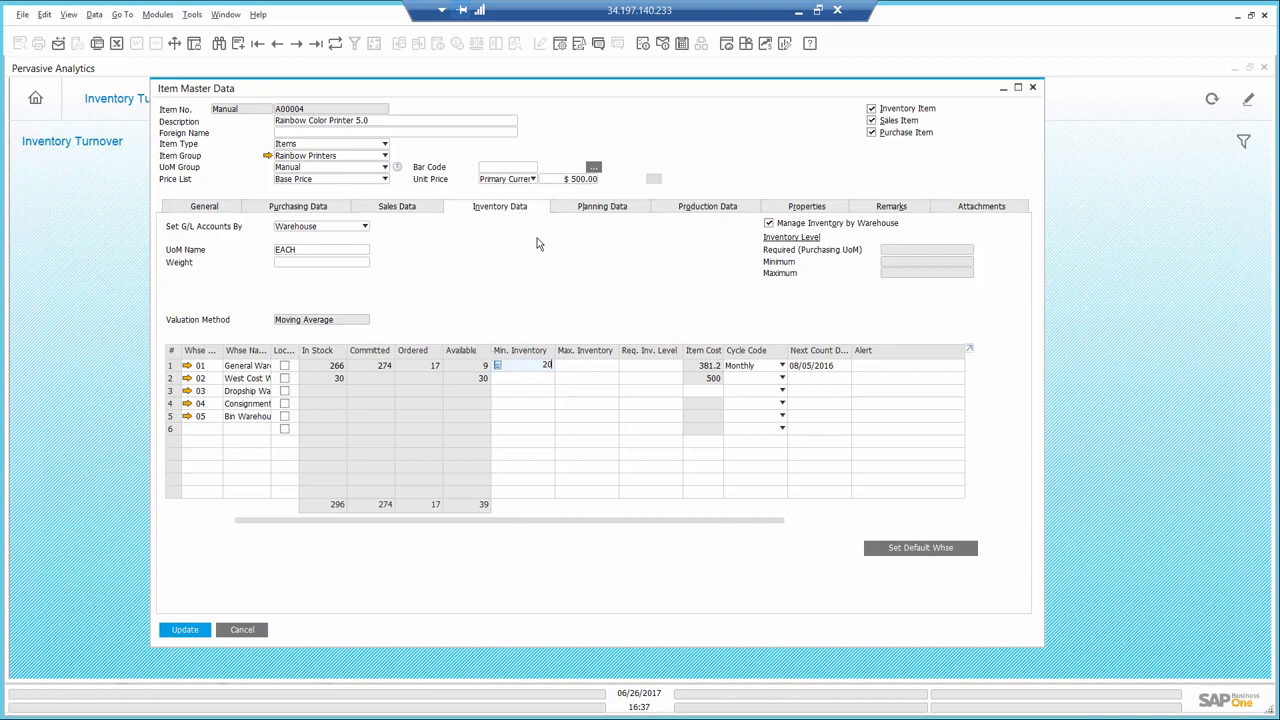
Set the item's planning lead time to 3 days and order multiple to 5, and save the item record.
{"action": "left_click", "coordinate": [603, 207]}
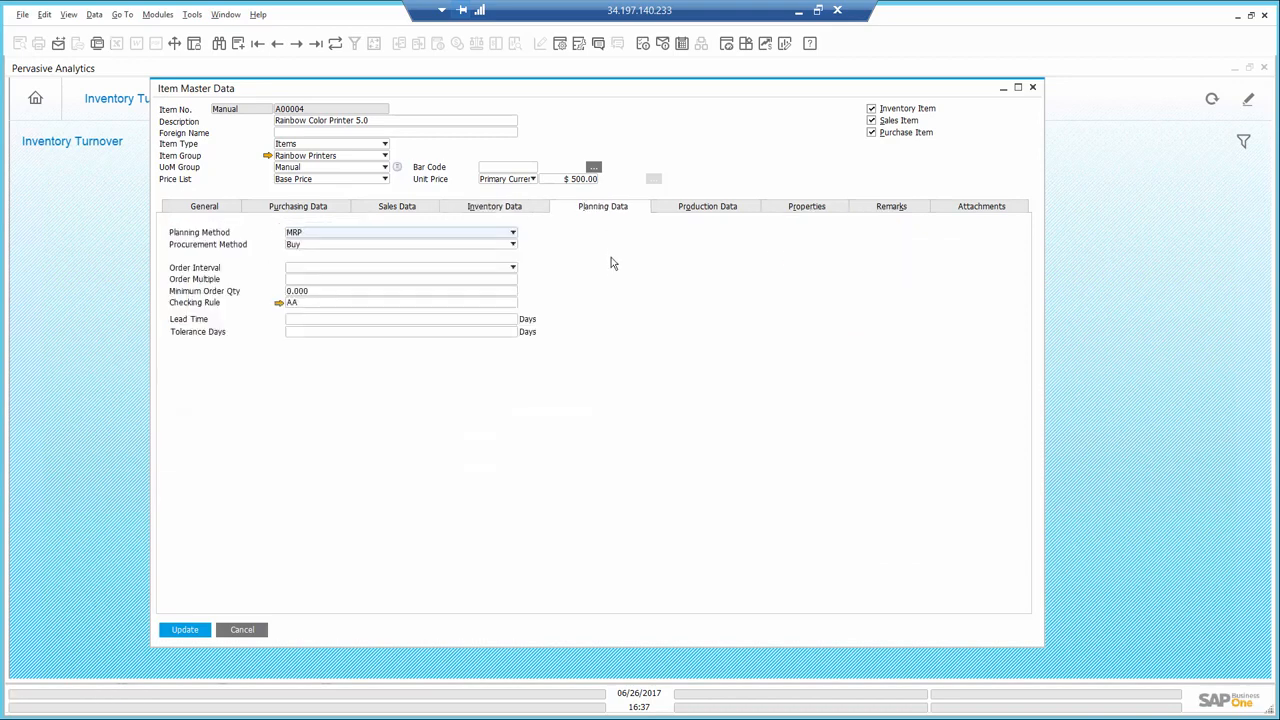
{"action": "left_click", "coordinate": [316, 320]}
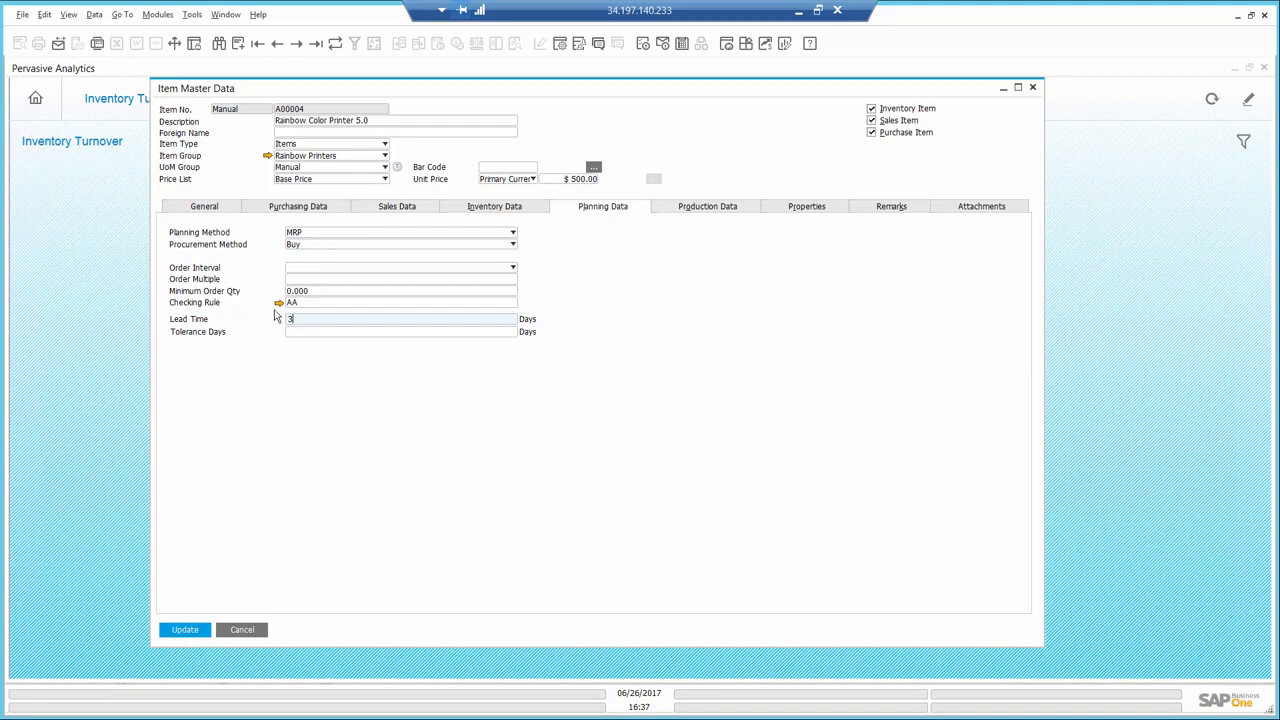
{"action": "left_click", "coordinate": [296, 280]}
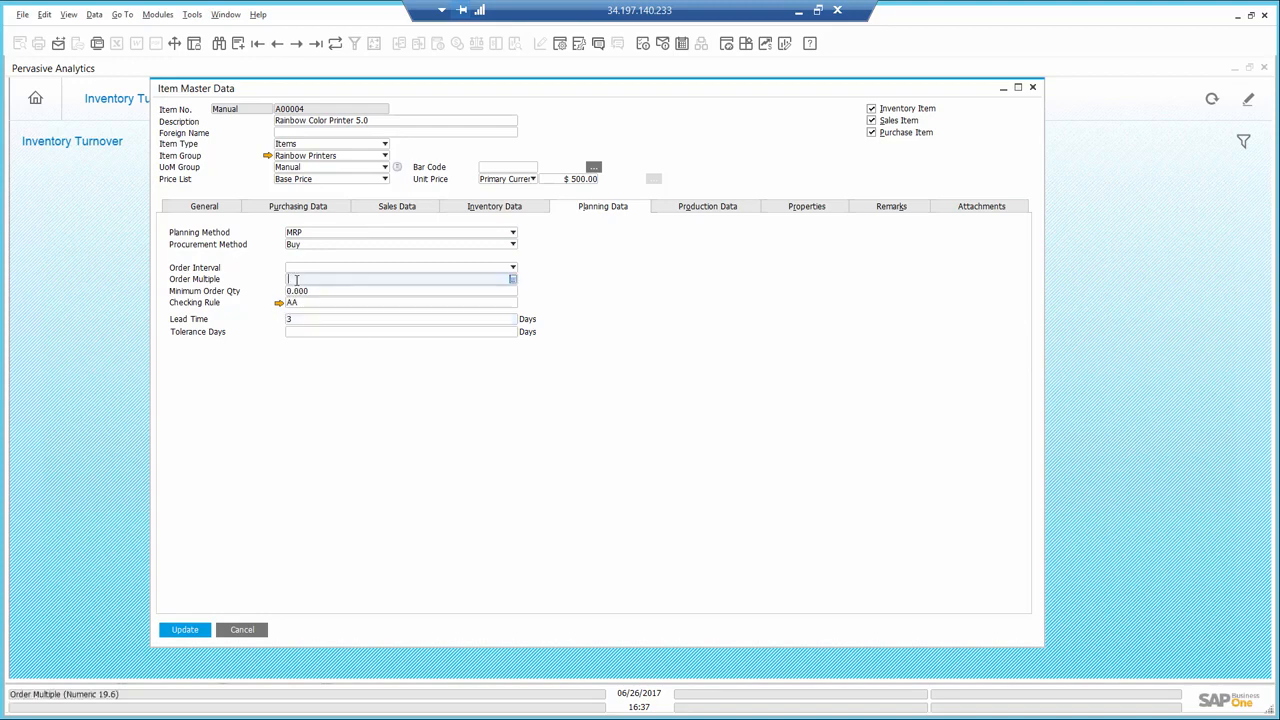
{"action": "type", "text": "5"}
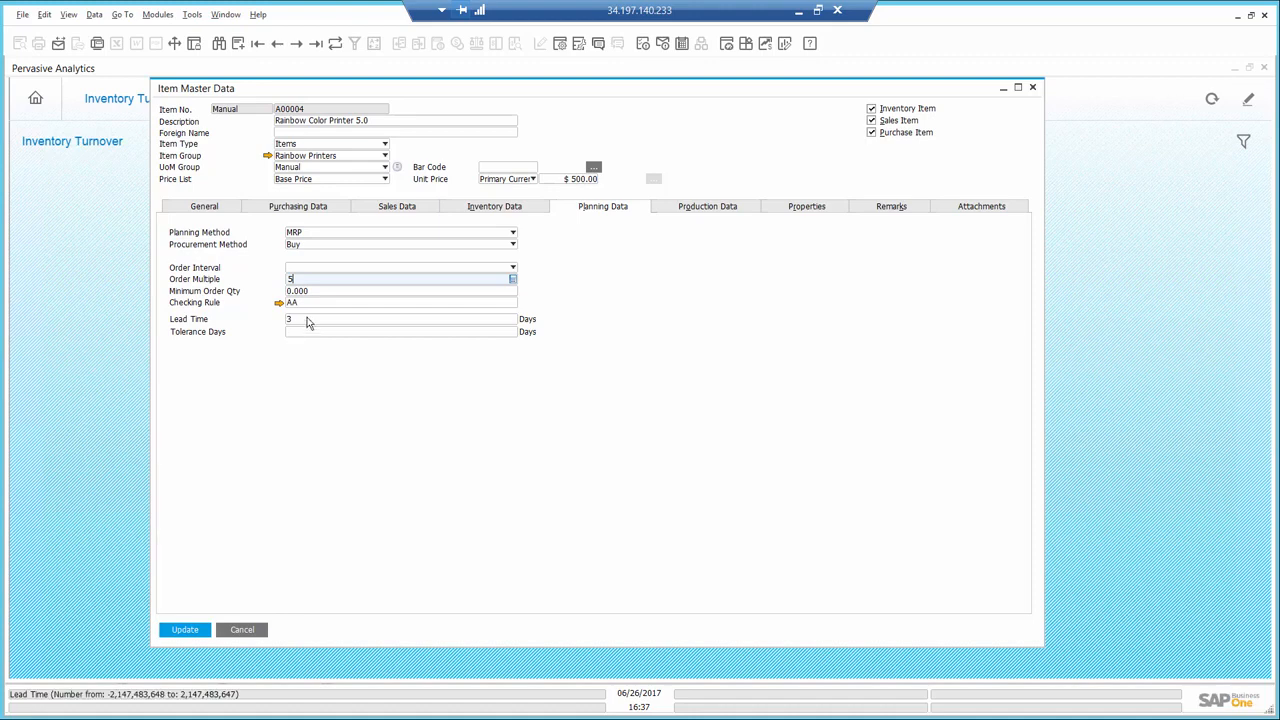
{"action": "left_click", "coordinate": [182, 630]}
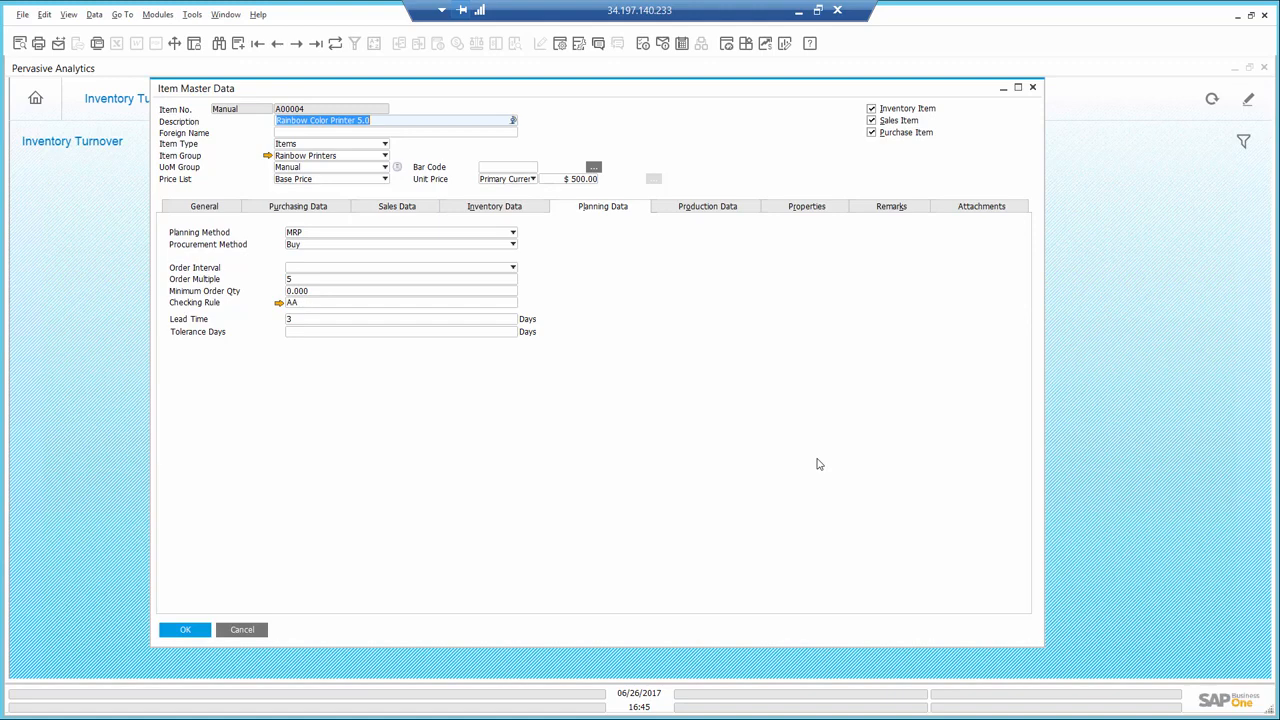
{"action": "left_click", "coordinate": [186, 630]}
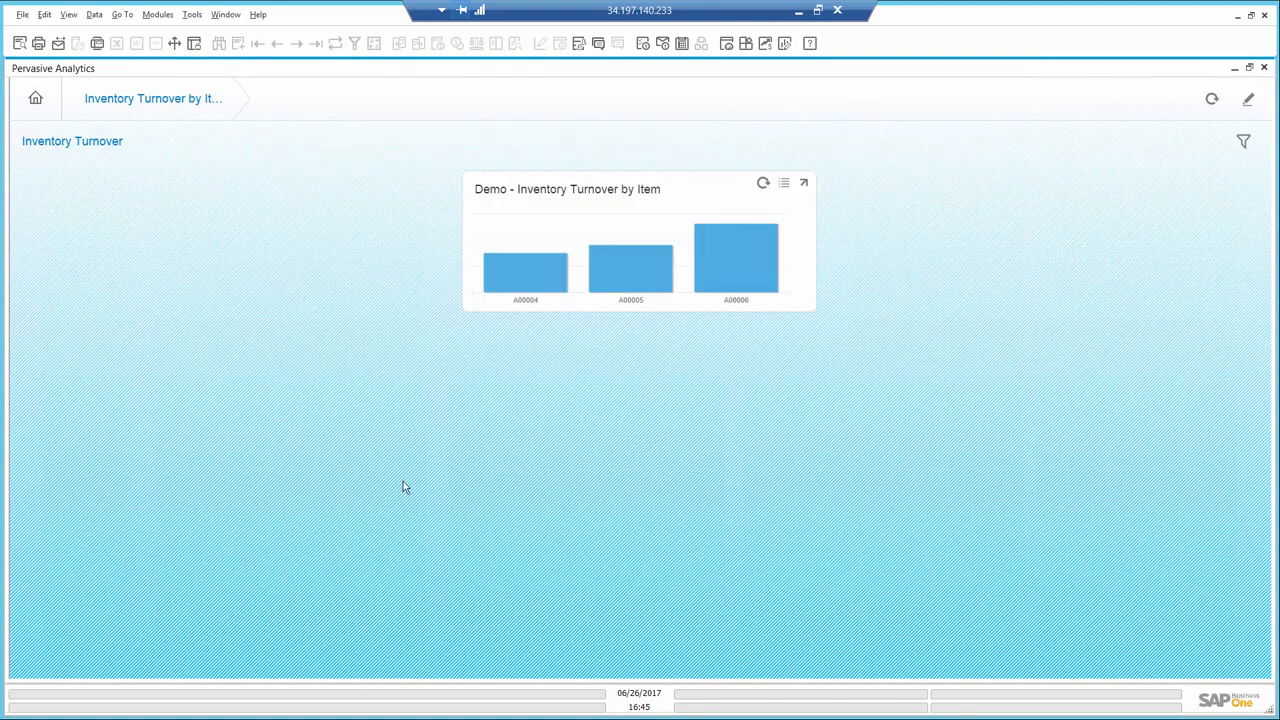
Return to the cockpit and start a new forecast with code "Rainbow printers" and name "Rainbow printers sales".
{"action": "left_click", "coordinate": [1264, 67]}
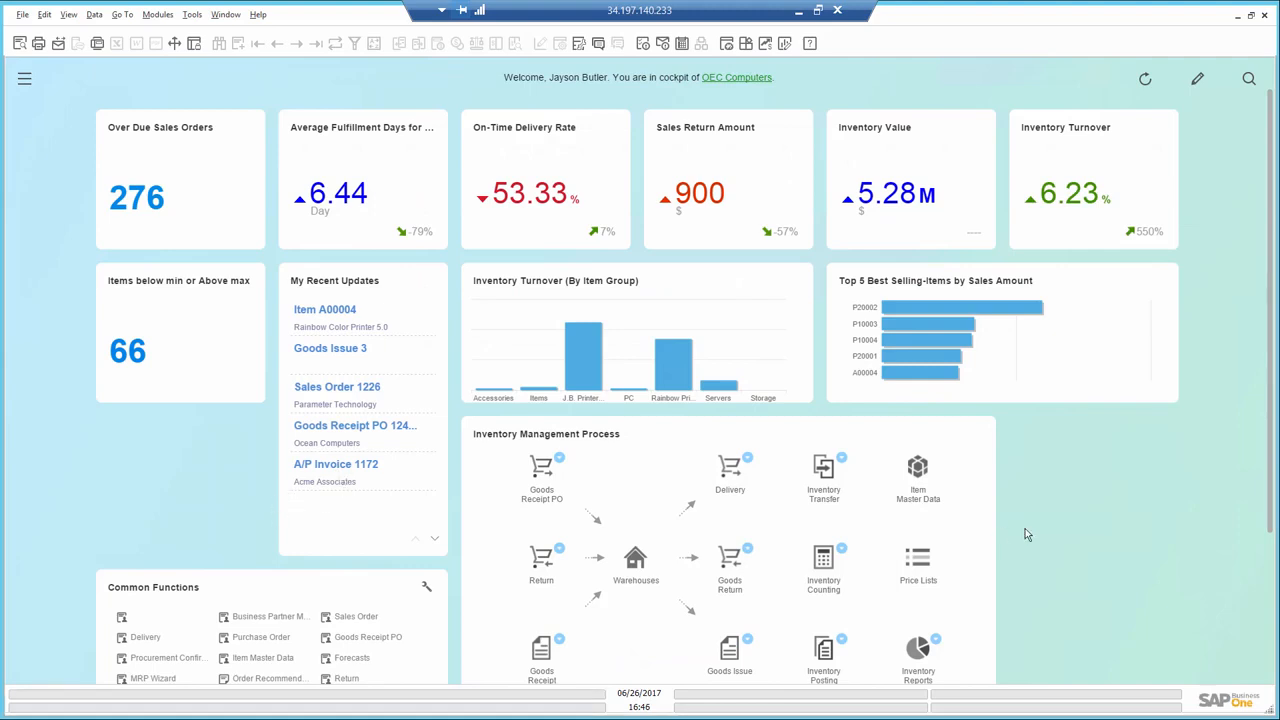
{"action": "scroll", "coordinate": [1025, 530], "scroll_direction": "down", "scroll_amount": 2}
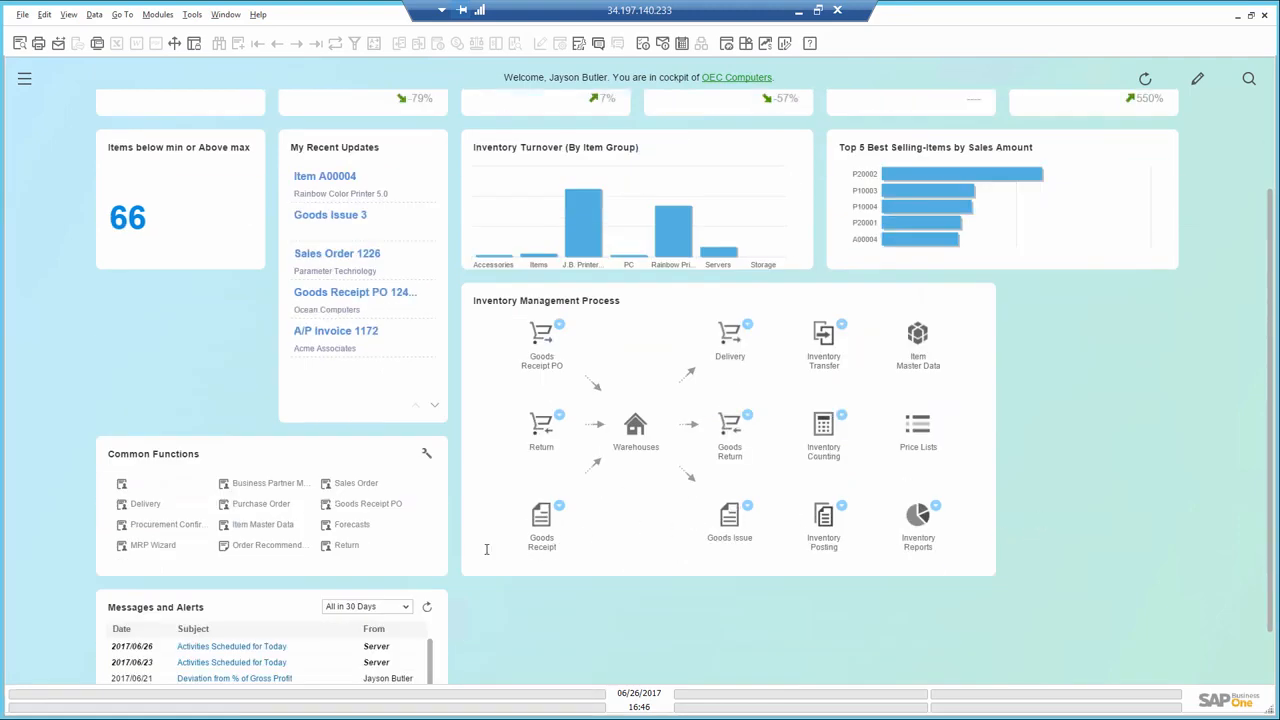
{"action": "left_click", "coordinate": [351, 526]}
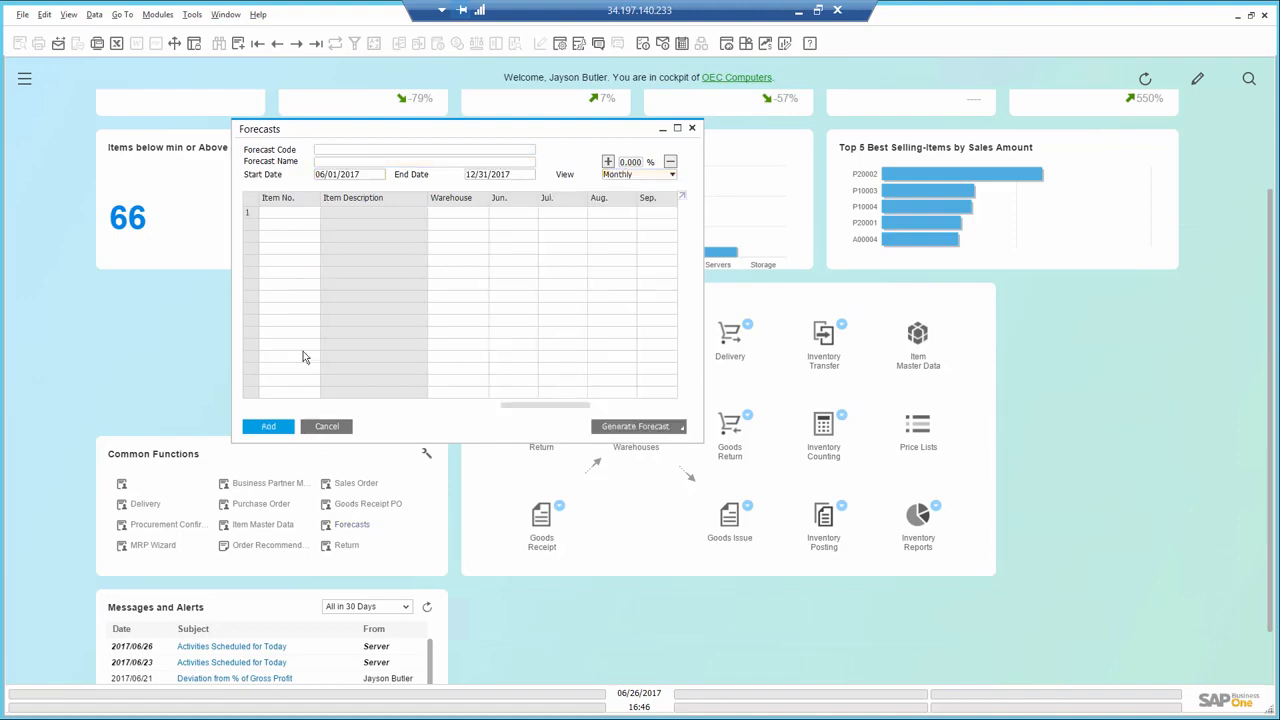
{"action": "type", "text": "R"}
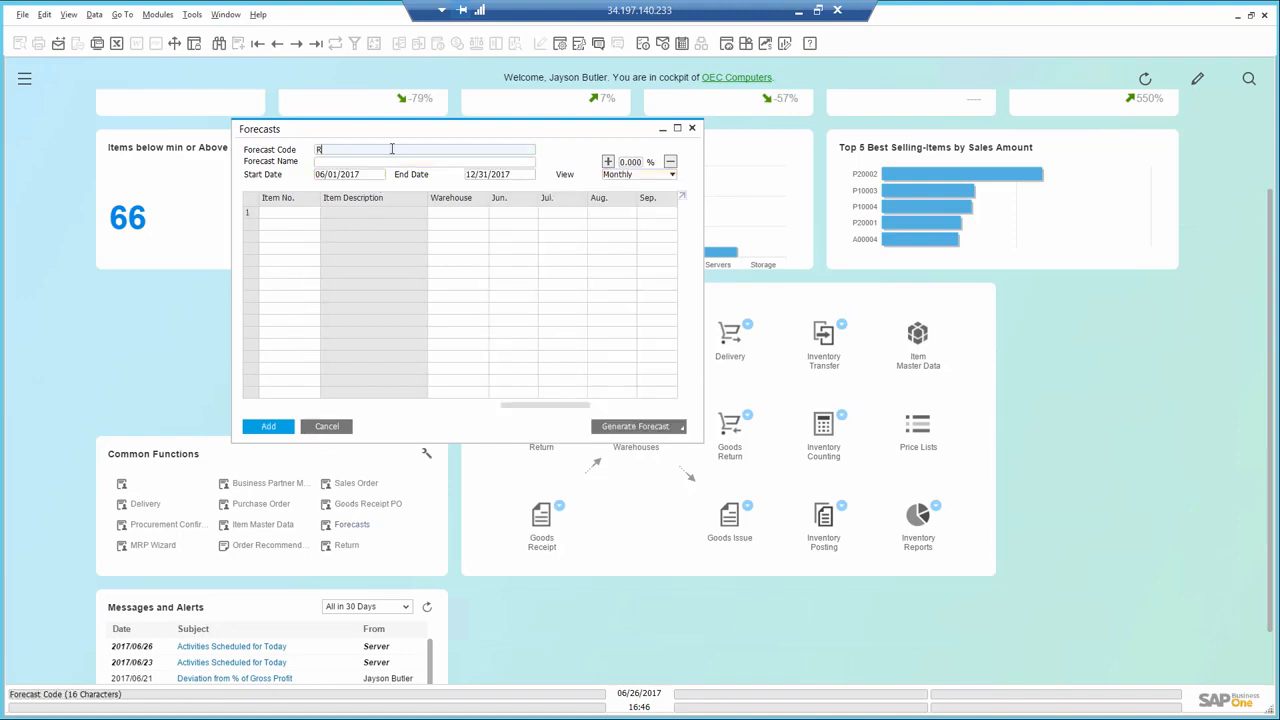
{"action": "type", "text": "ainbow printers"}
{"action": "key", "text": "Tab"}
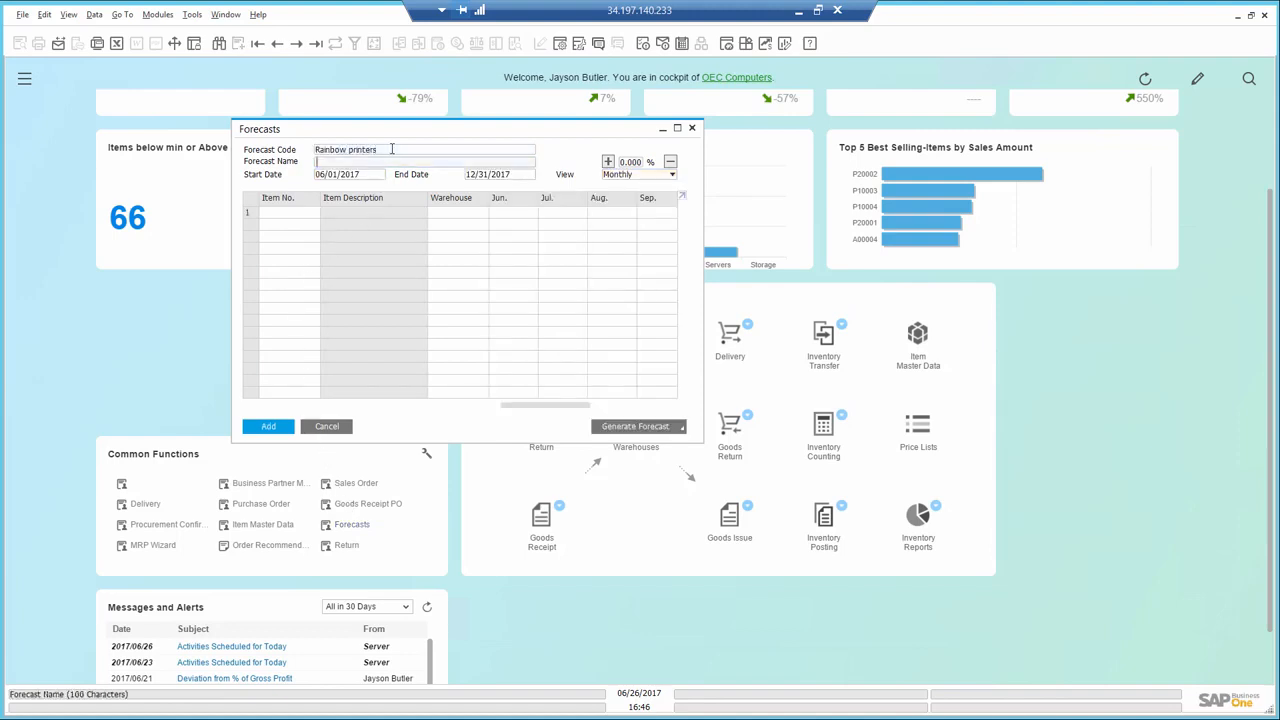
{"action": "type", "text": "Rainbow printers sales"}
{"action": "left_click", "coordinate": [633, 177]}
{"action": "left_click", "coordinate": [633, 177]}
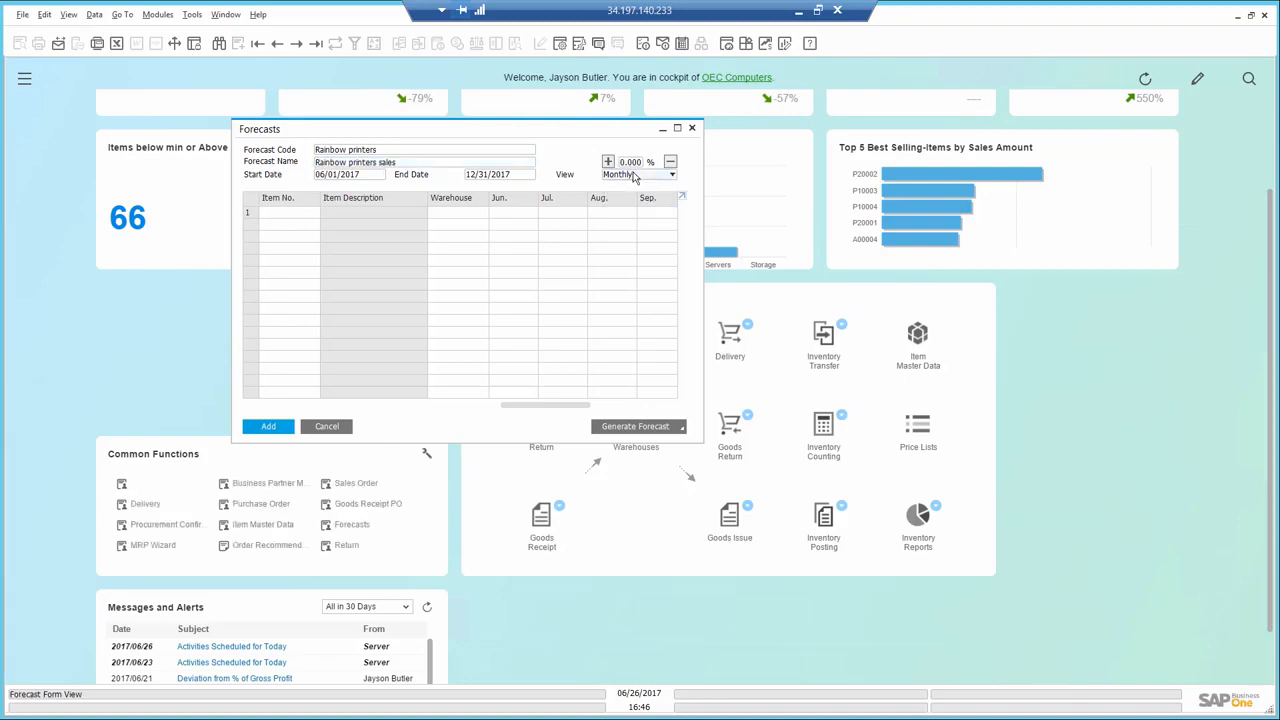
{"action": "left_click", "coordinate": [515, 177]}
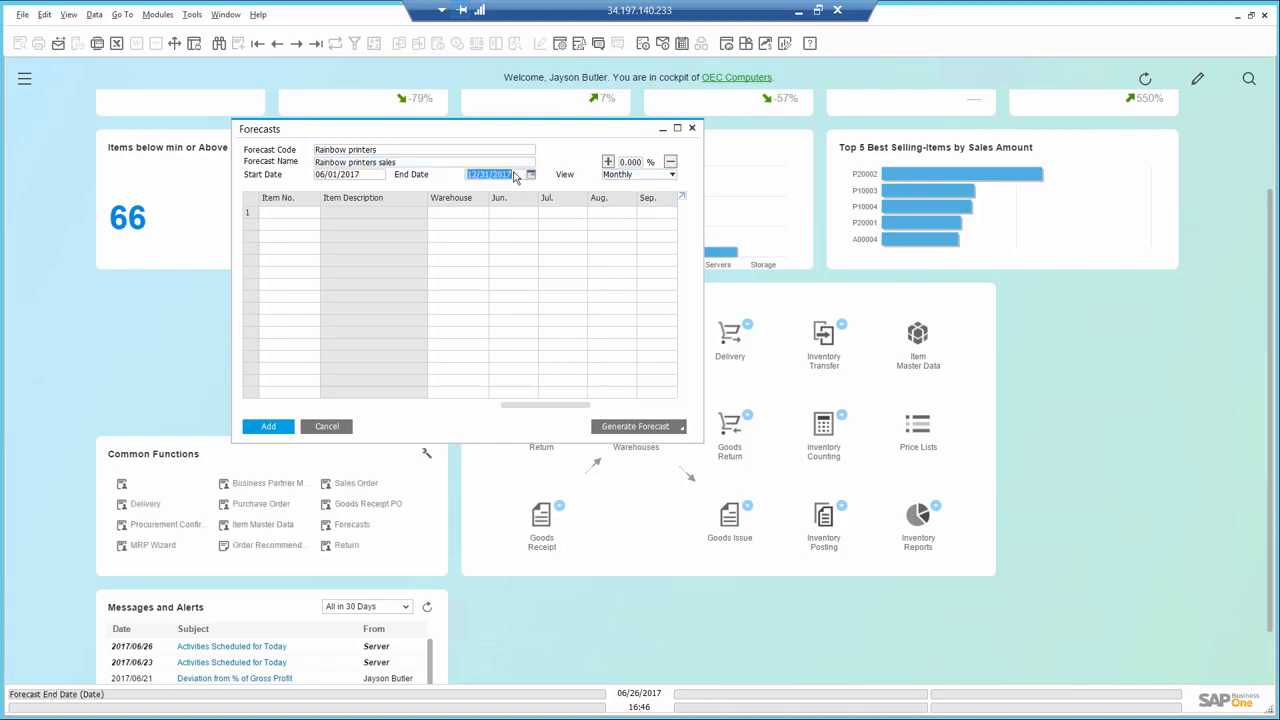
{"action": "left_click", "coordinate": [388, 215]}
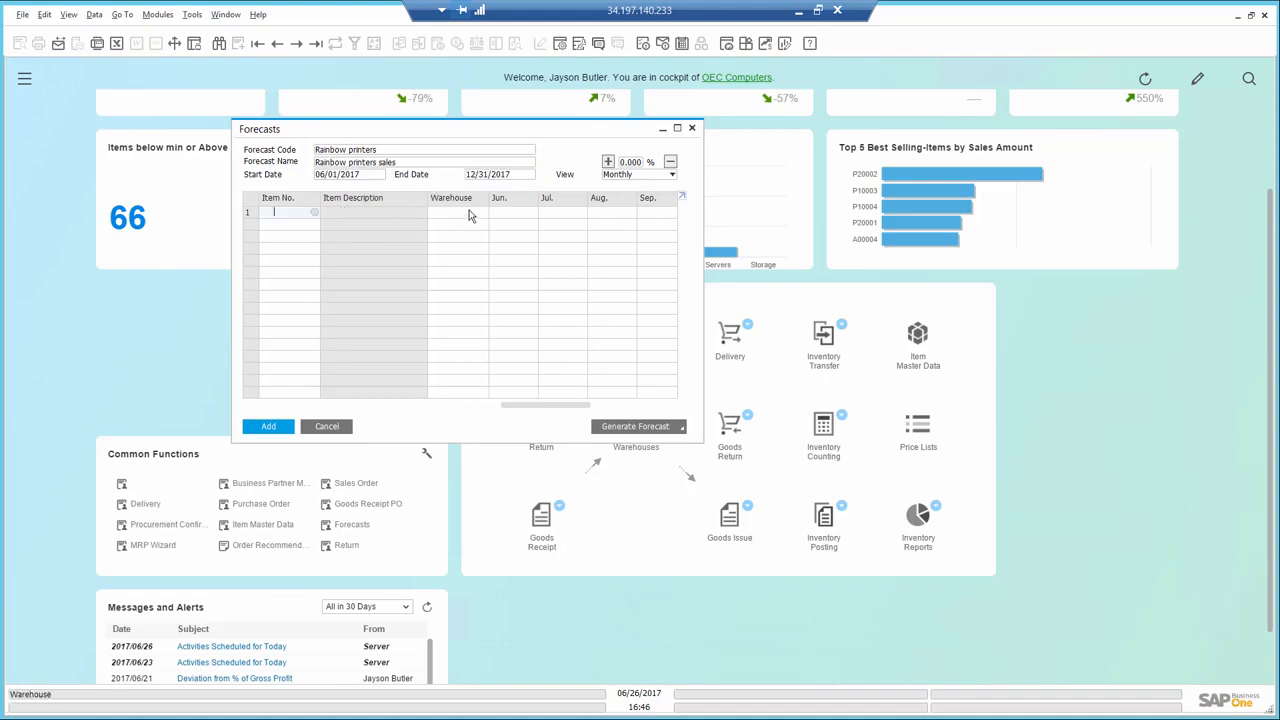
Generate an intelligent forecast for the Rainbow Printers item group based on A/R Invoice sales history.
{"action": "left_click", "coordinate": [630, 426]}
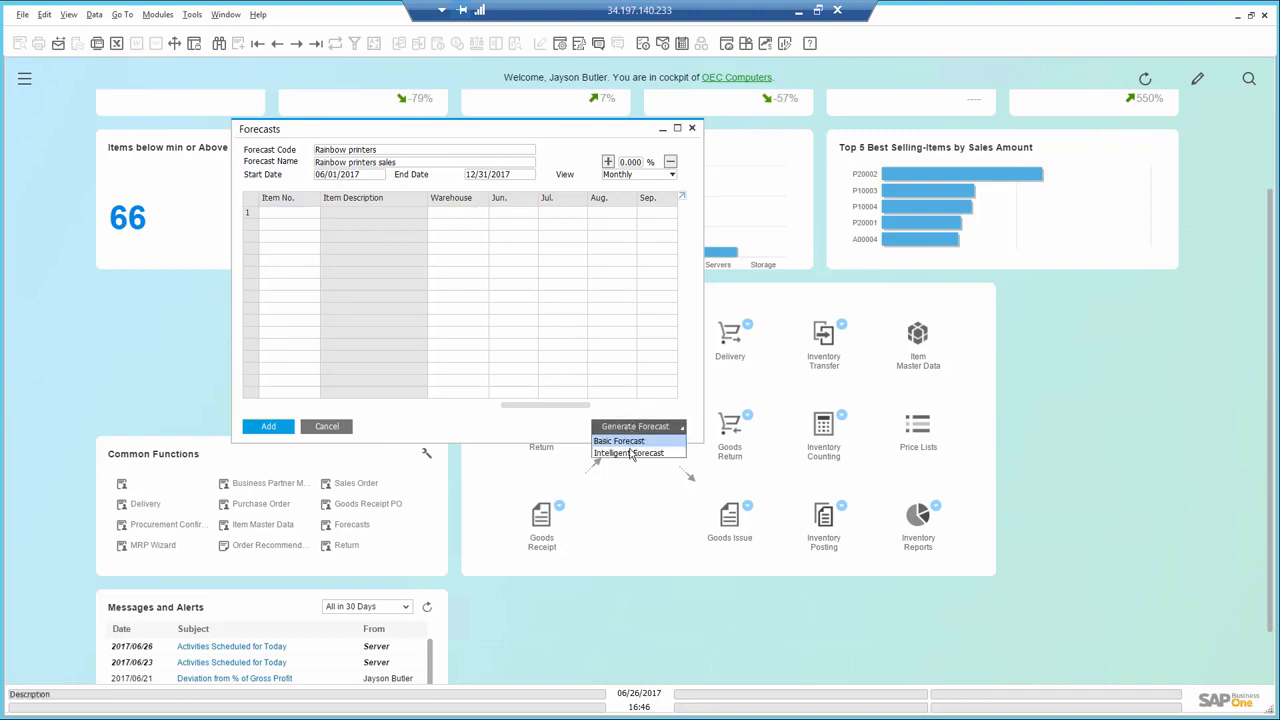
{"action": "left_click", "coordinate": [630, 453]}
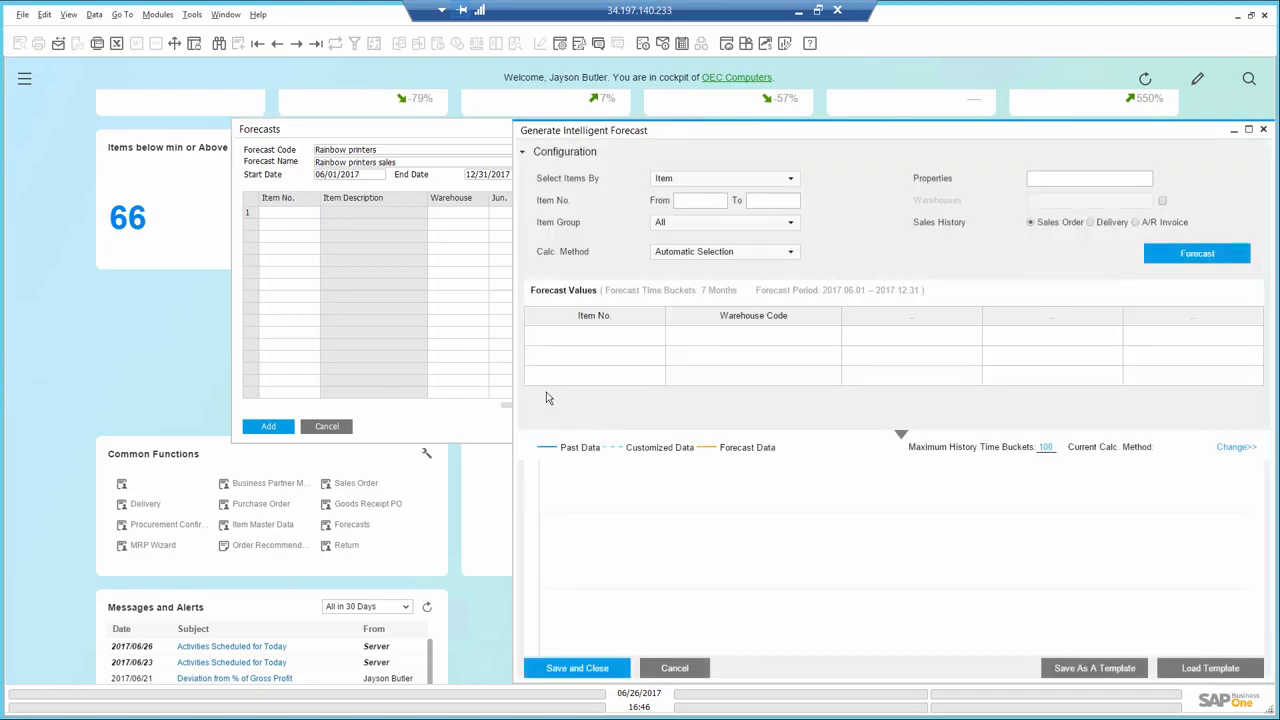
{"action": "left_click", "coordinate": [692, 226]}
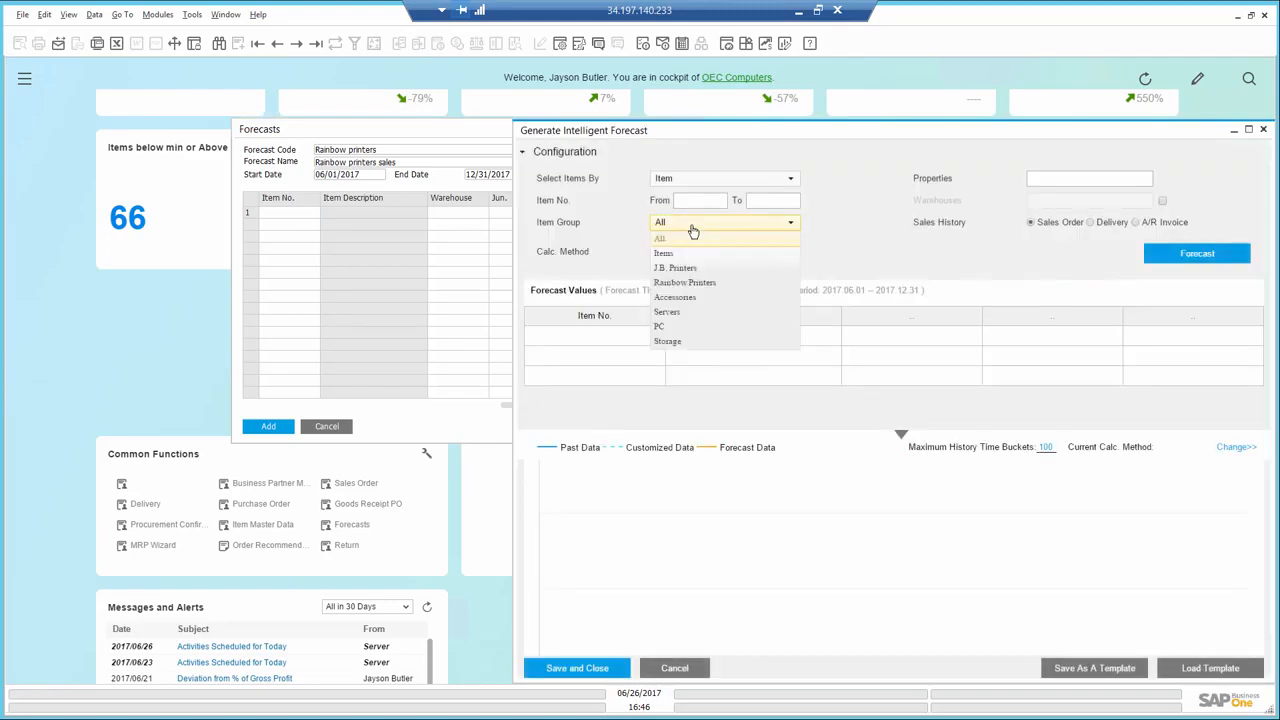
{"action": "left_click", "coordinate": [692, 286]}
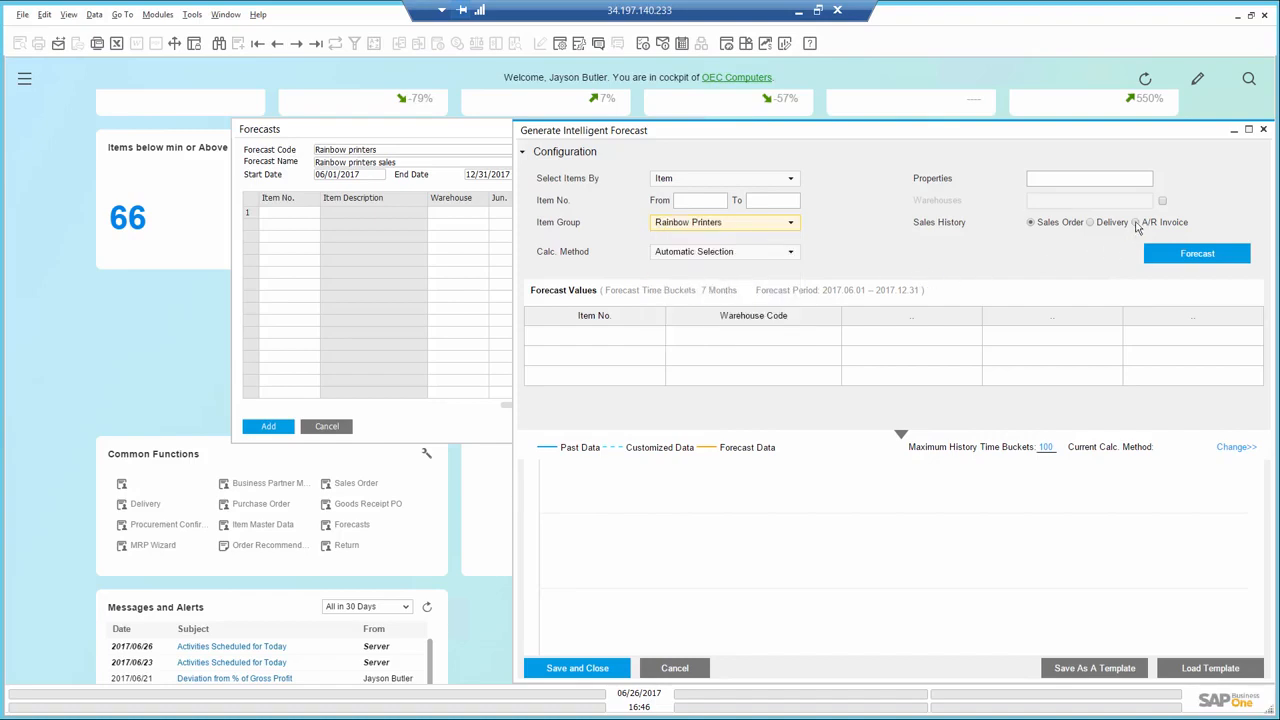
{"action": "left_click", "coordinate": [1136, 223]}
{"action": "left_click", "coordinate": [1205, 256]}
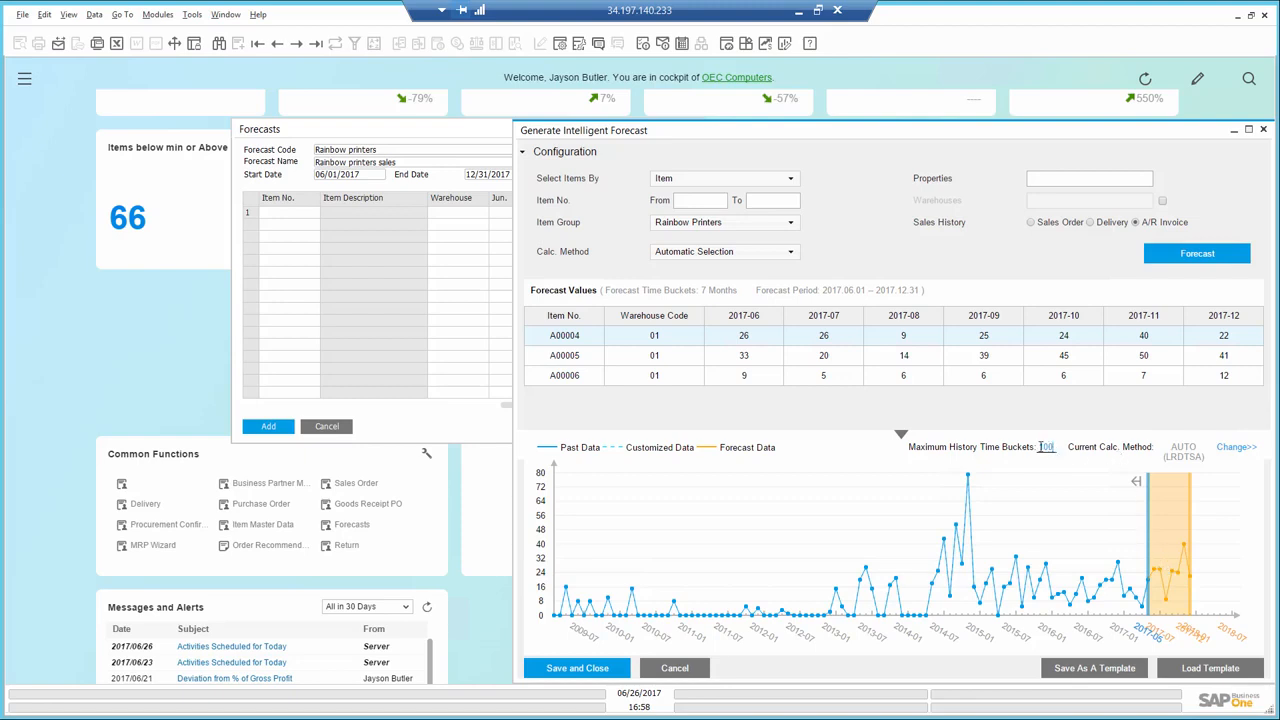
Limit the maximum history time buckets to 25 and recalculate the forecast.
{"action": "key", "text": "BackSpace"}
{"action": "key", "text": "BackSpace"}
{"action": "type", "text": "25"}
{"action": "left_click", "coordinate": [1197, 258]}
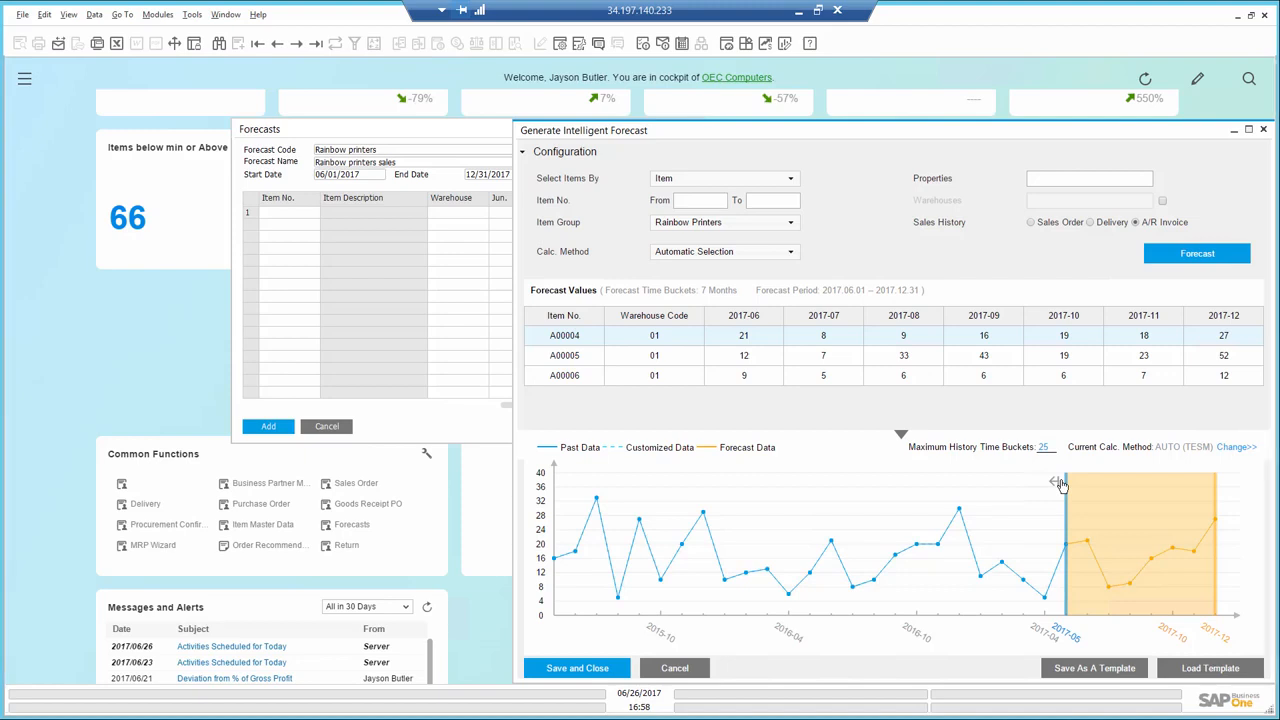
Extend the forecast comparison for item A00004 back to 2016-12 and return its start to 2017-05.
{"action": "left_click_drag", "start_coordinate": [1062, 484], "coordinate": [949, 576]}
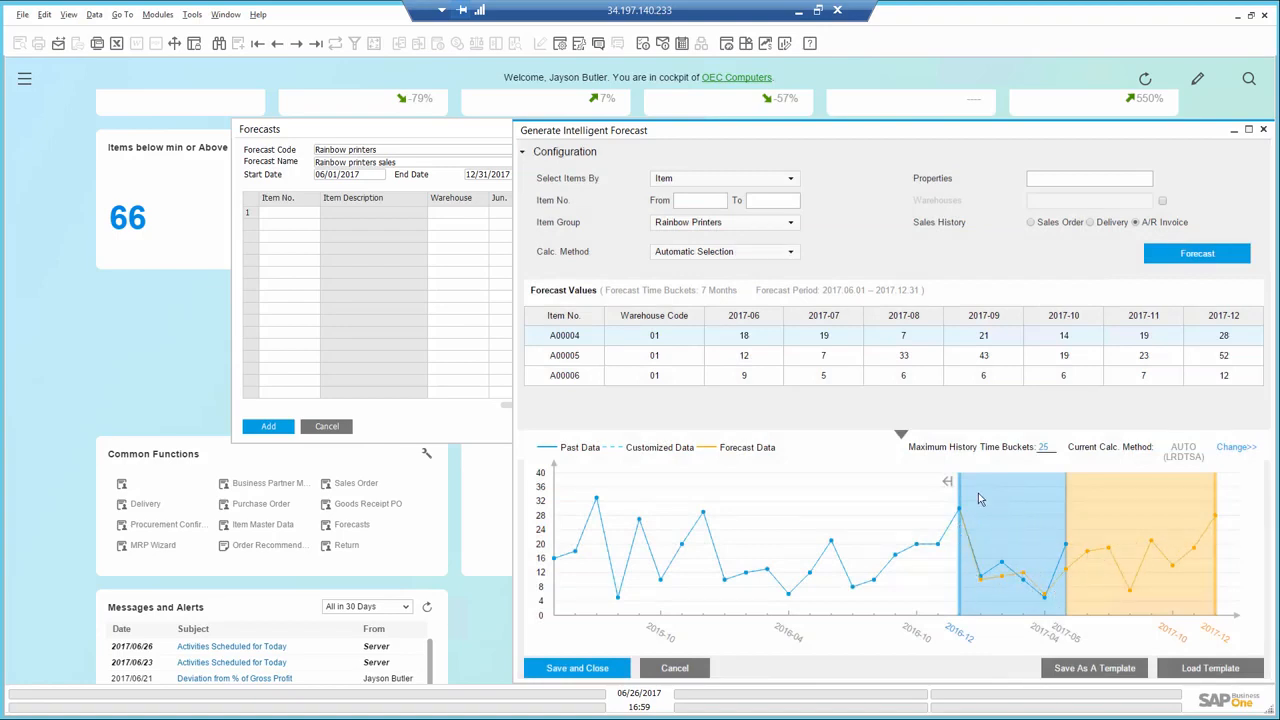
{"action": "left_click_drag", "start_coordinate": [951, 484], "coordinate": [1065, 494]}
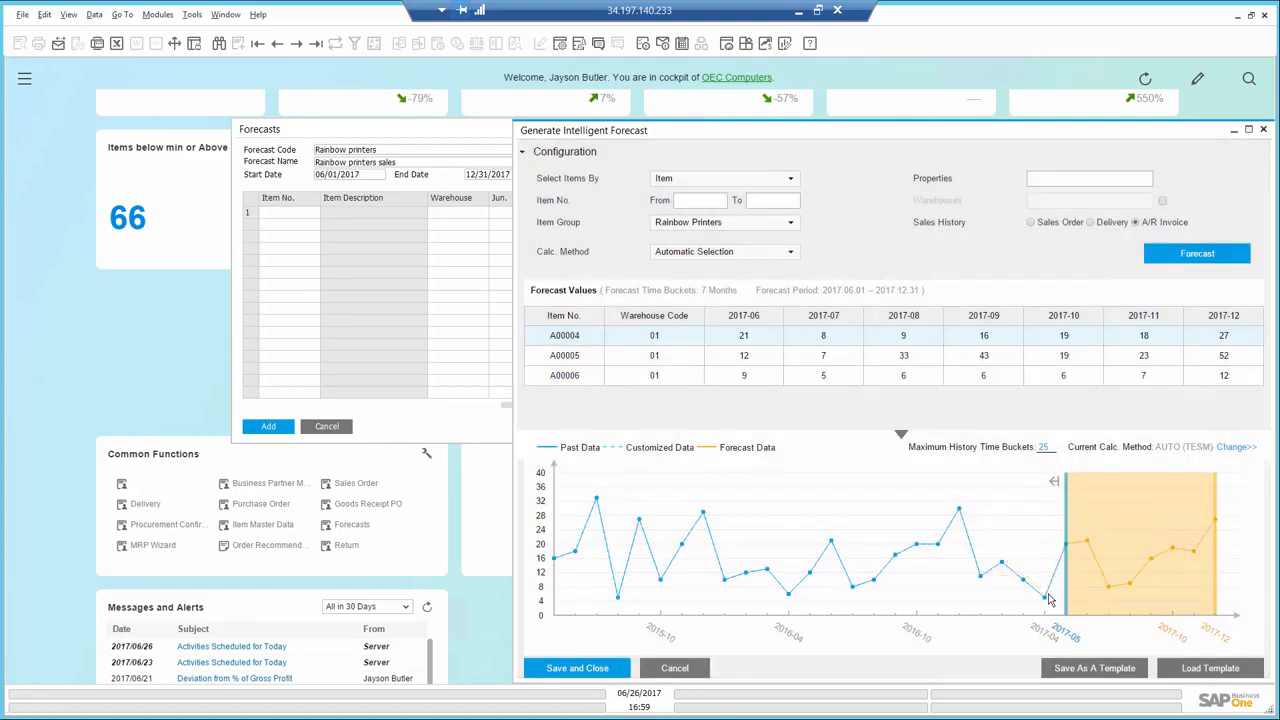
Raise item A00004's 2017-04 history point on the chart to about 12, and check the forecast charts of A00005 and A00006.
{"action": "mouse_move", "coordinate": [1046, 601]}
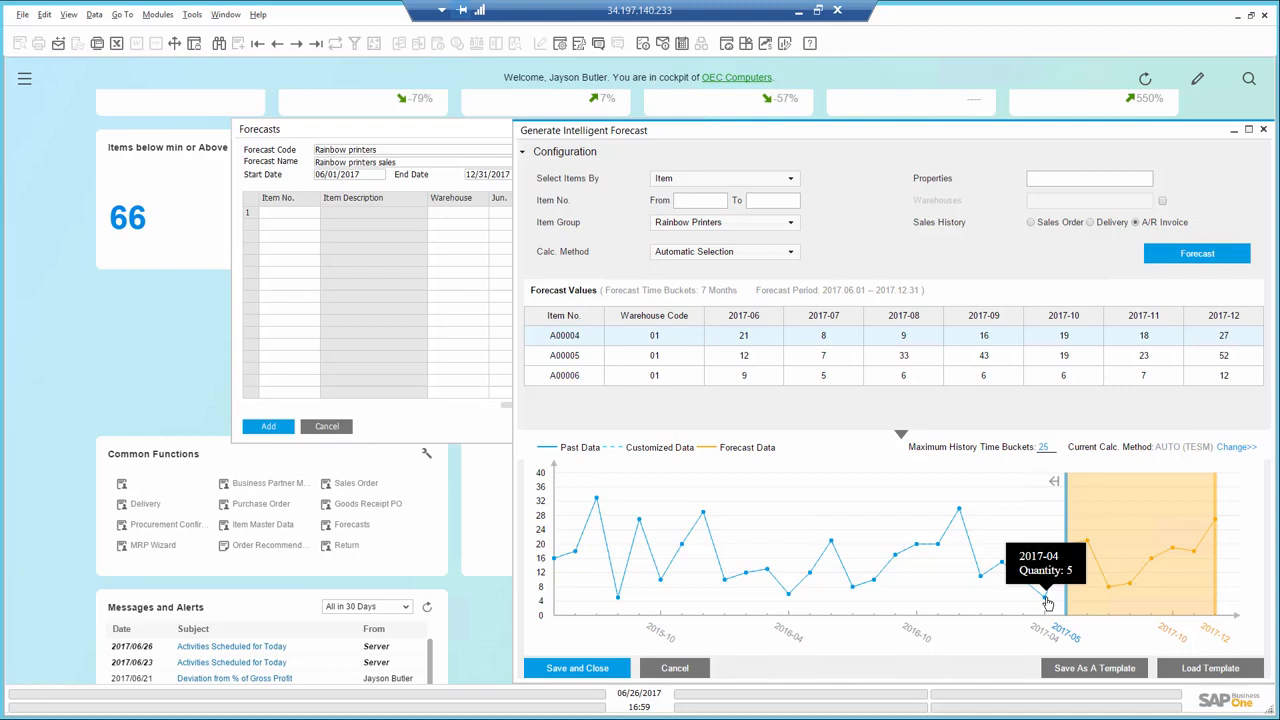
{"action": "left_click_drag", "start_coordinate": [1046, 601], "coordinate": [1045, 579]}
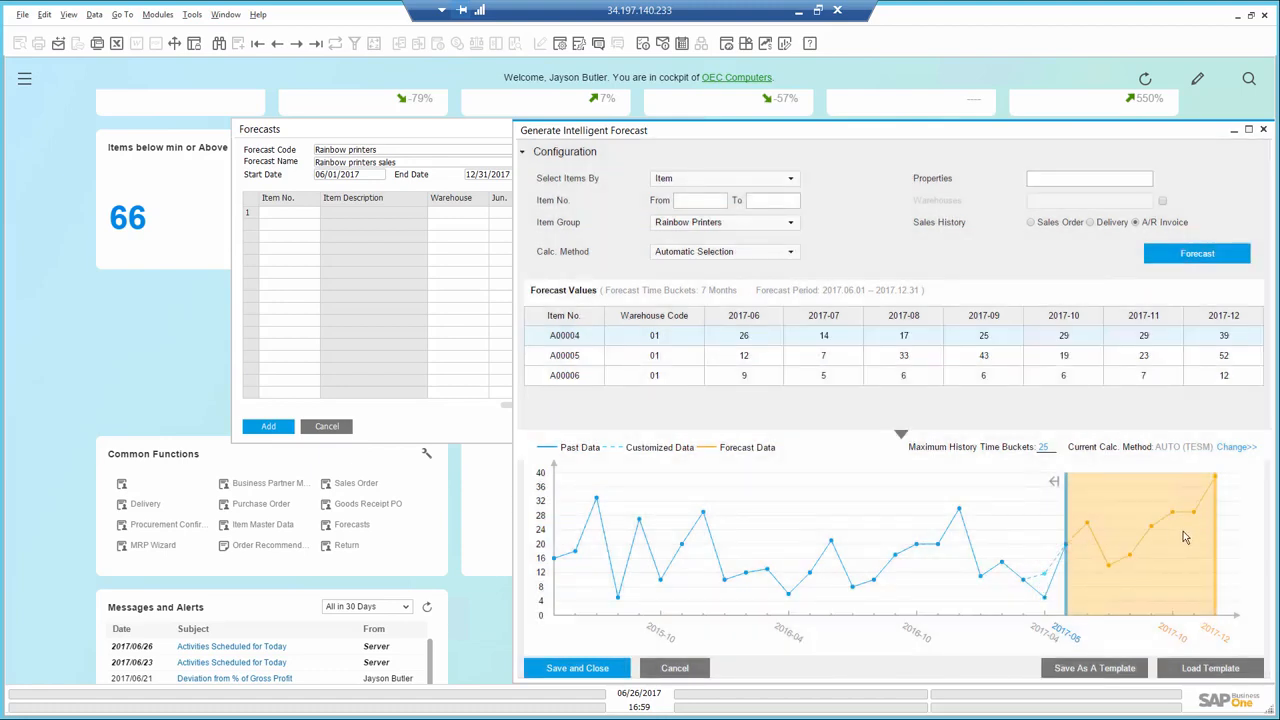
{"action": "left_click", "coordinate": [654, 356]}
{"action": "left_click", "coordinate": [655, 376]}
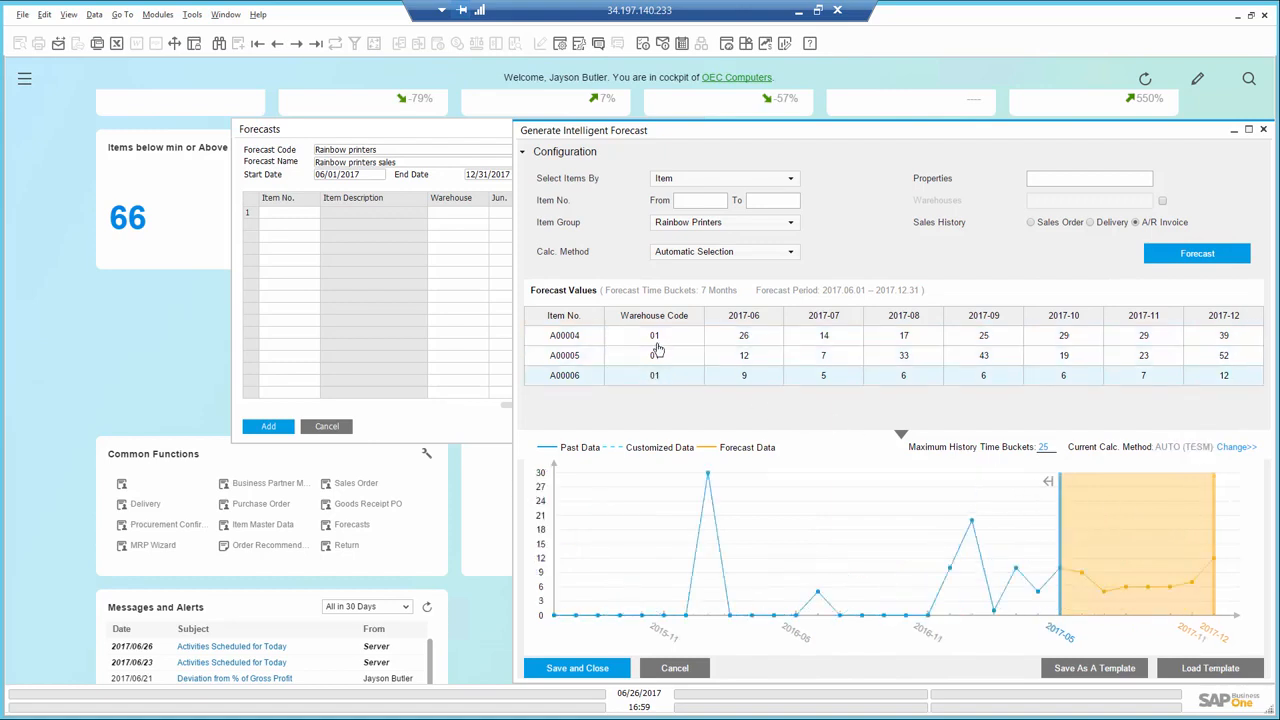
{"action": "left_click", "coordinate": [656, 338]}
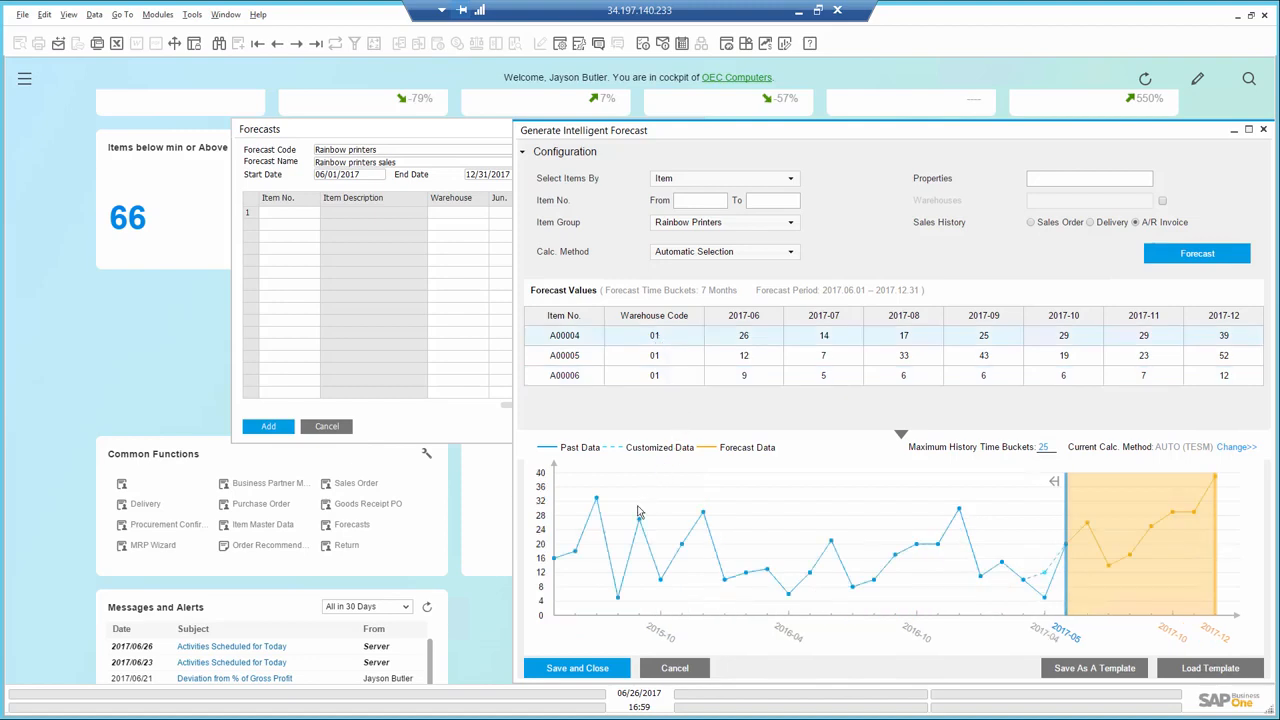
Save the generated forecast values into the Rainbow printers forecast, add the forecast record and close the form.
{"action": "left_click", "coordinate": [589, 673]}
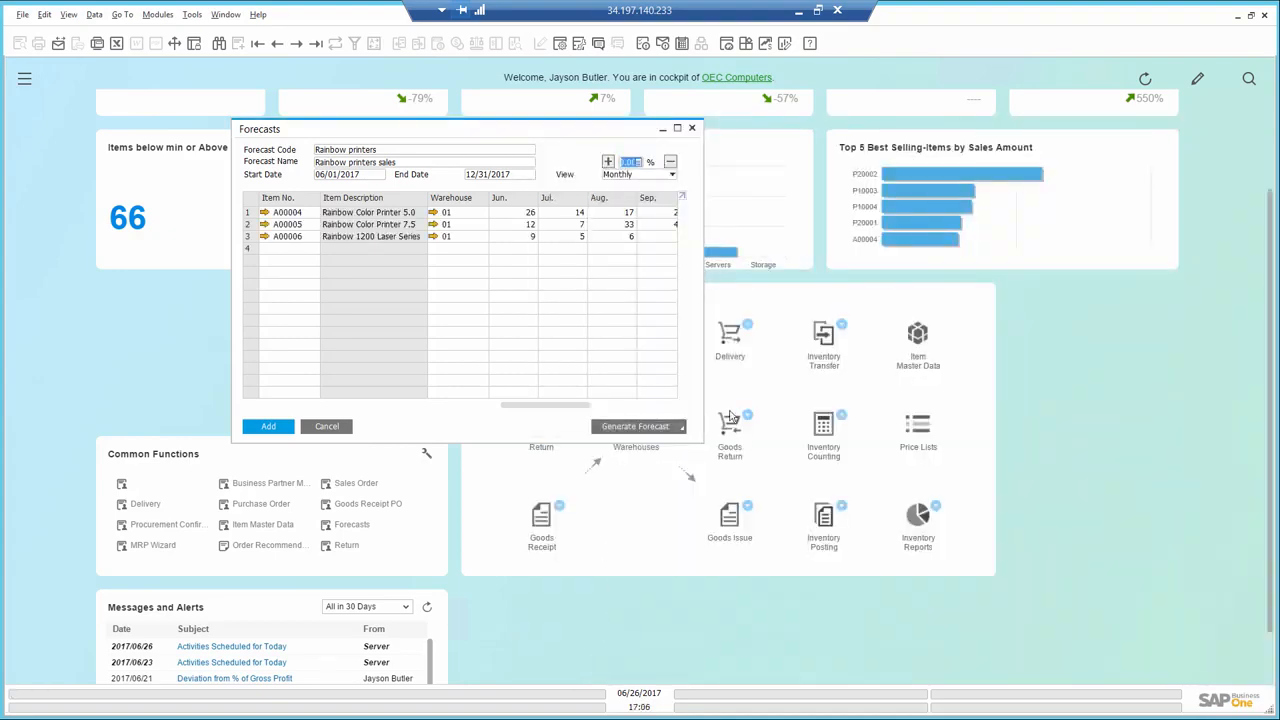
{"action": "left_click", "coordinate": [512, 214]}
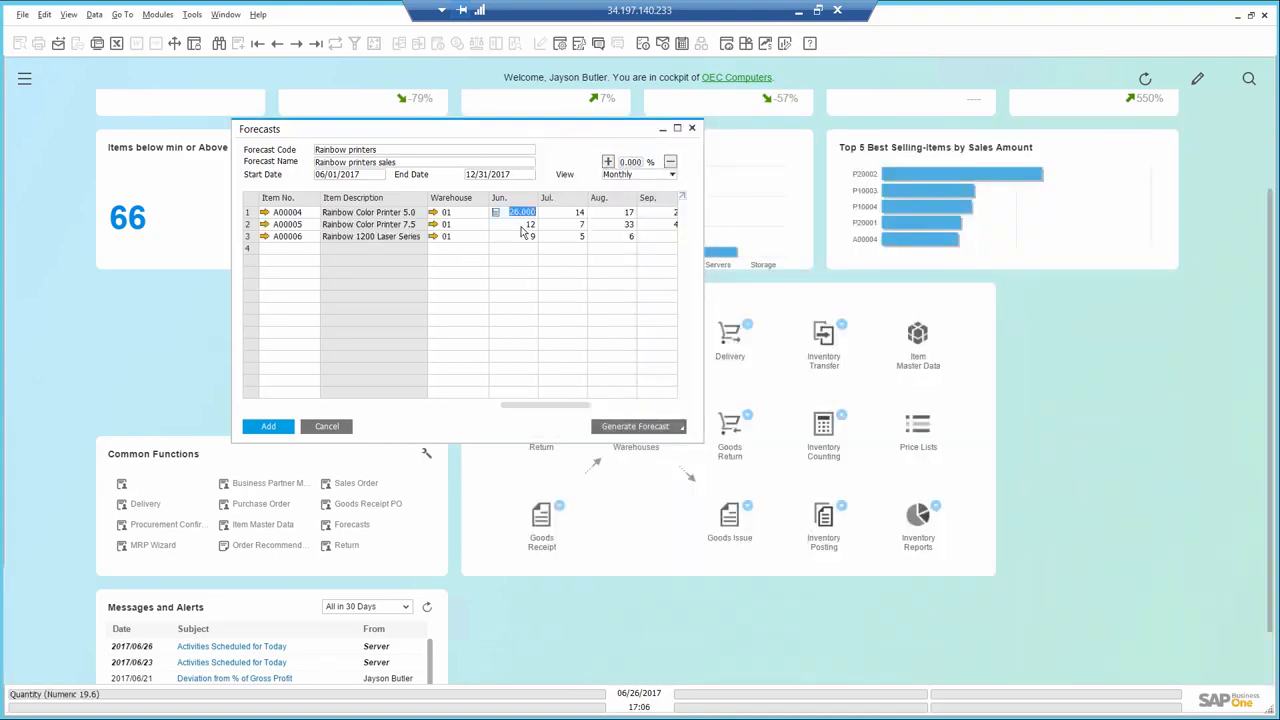
{"action": "left_click", "coordinate": [522, 227]}
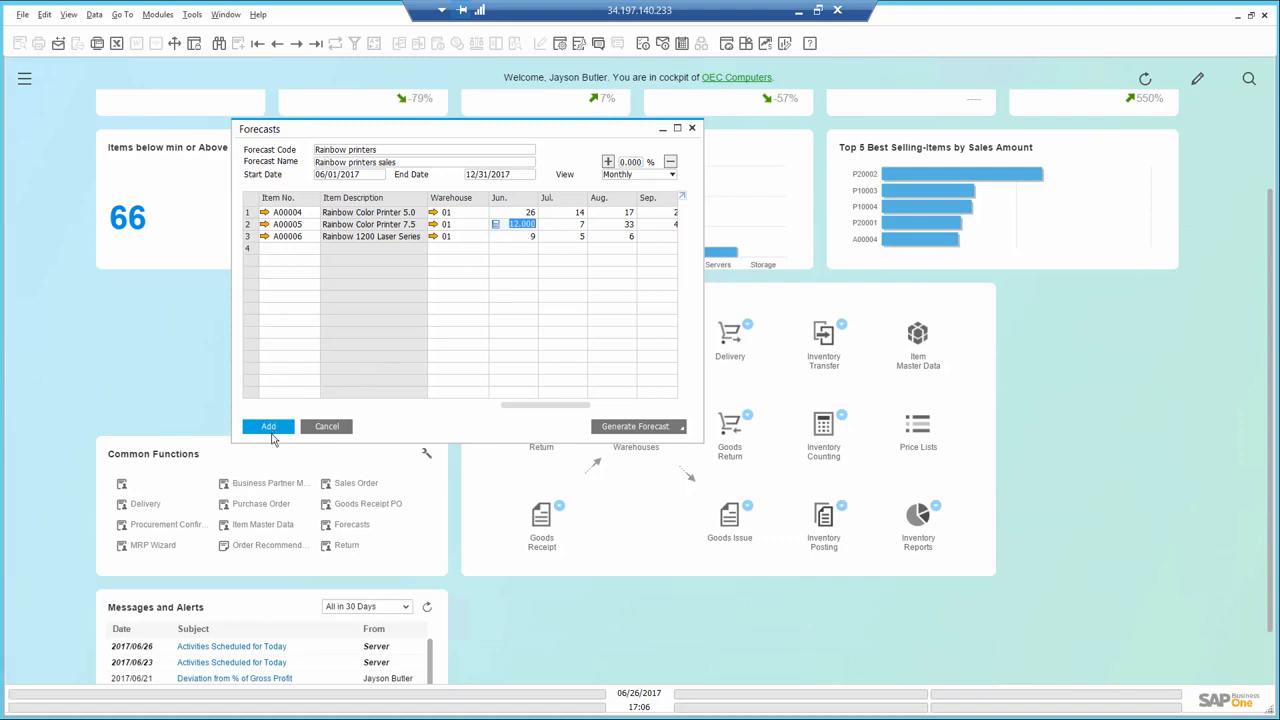
{"action": "left_click", "coordinate": [270, 427]}
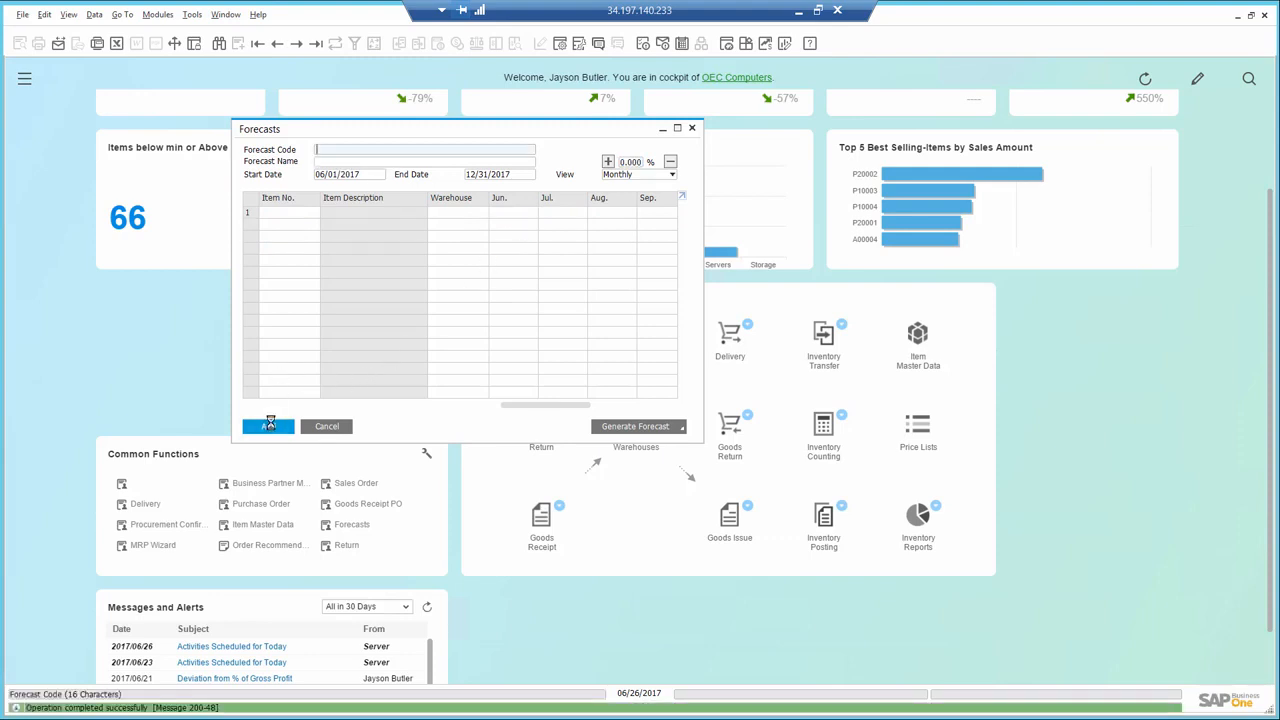
{"action": "left_click", "coordinate": [318, 430]}
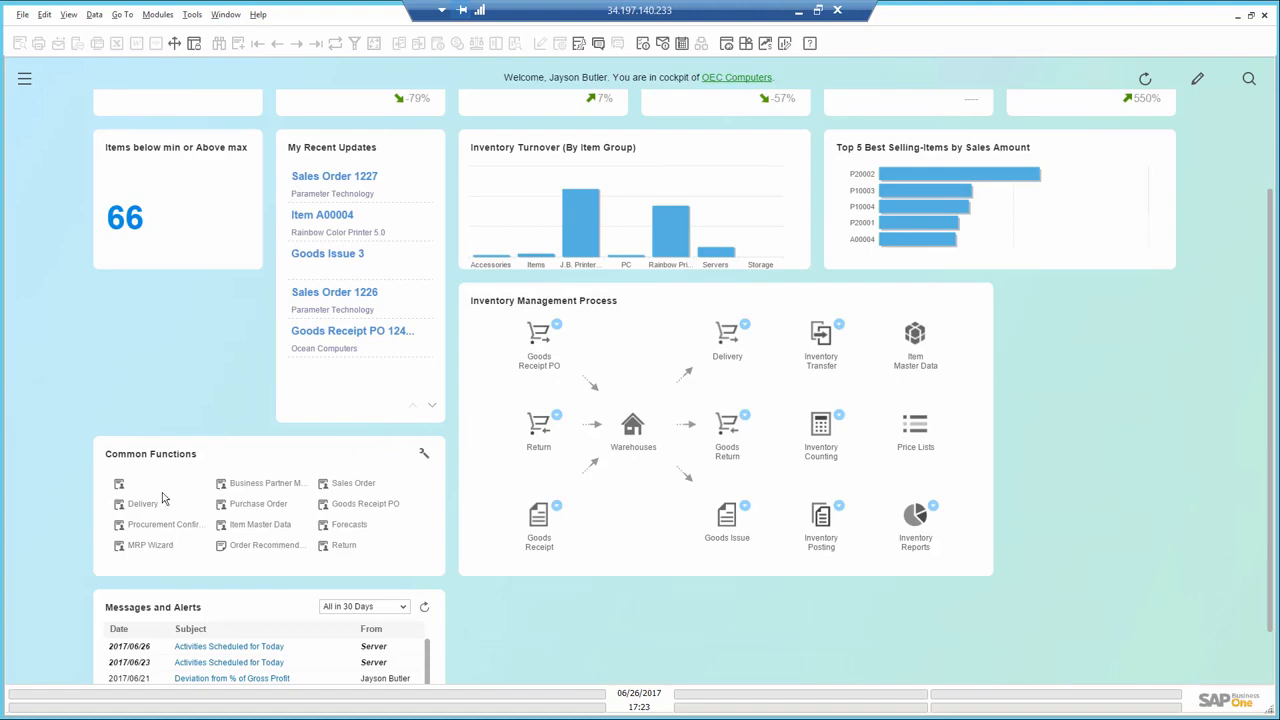
Start the MRP Wizard with the existing Rainbow Printers scenario and proceed with its current settings to the documents data source.
{"action": "left_click", "coordinate": [152, 545]}
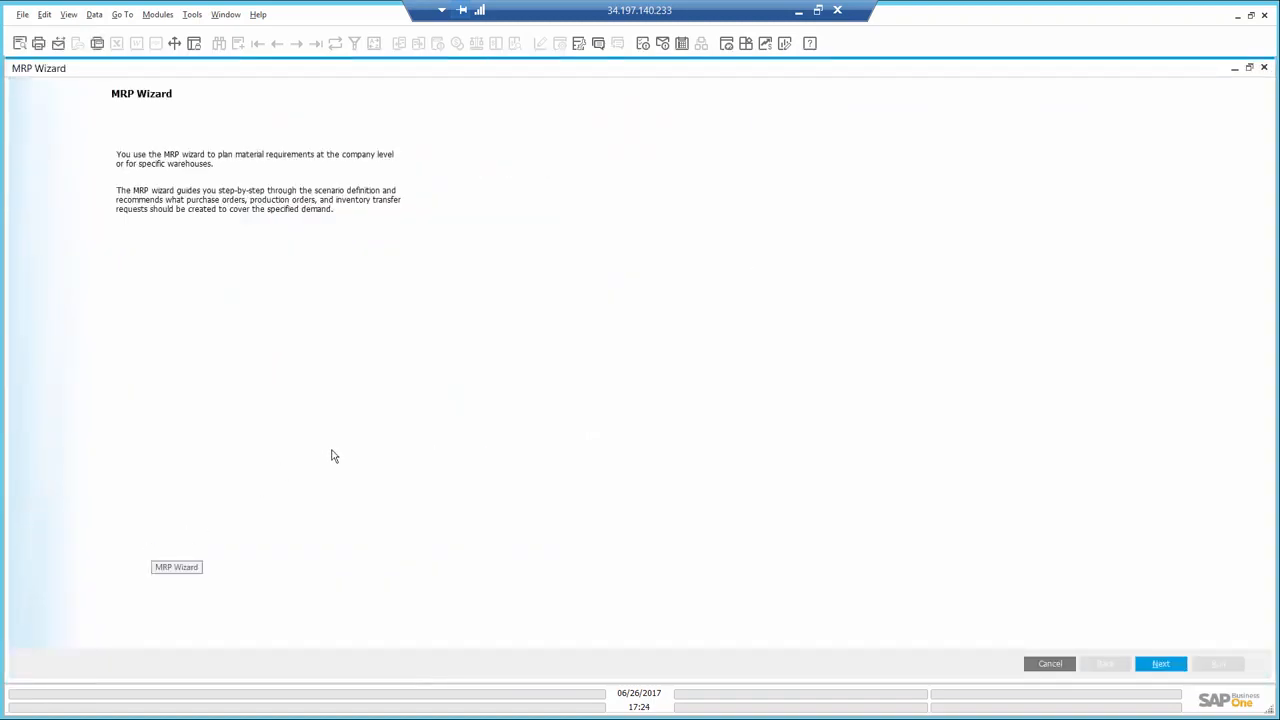
{"action": "left_click", "coordinate": [1160, 664]}
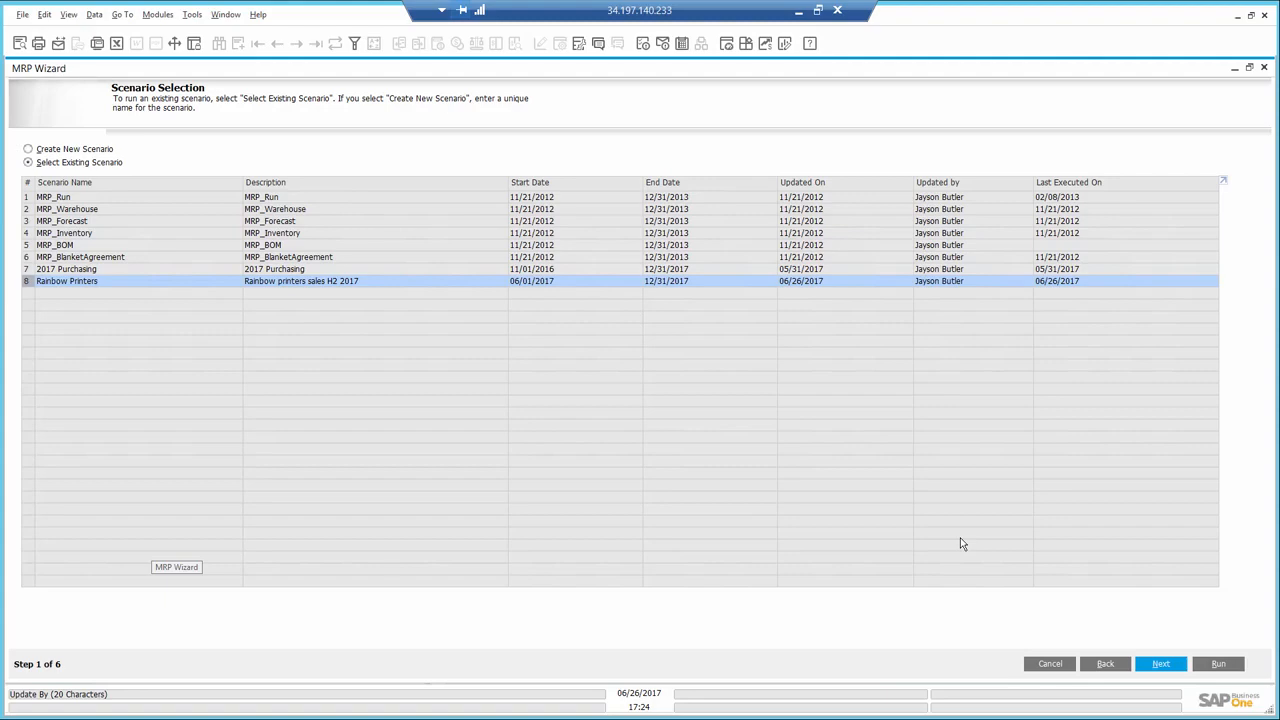
{"action": "left_click", "coordinate": [1160, 664]}
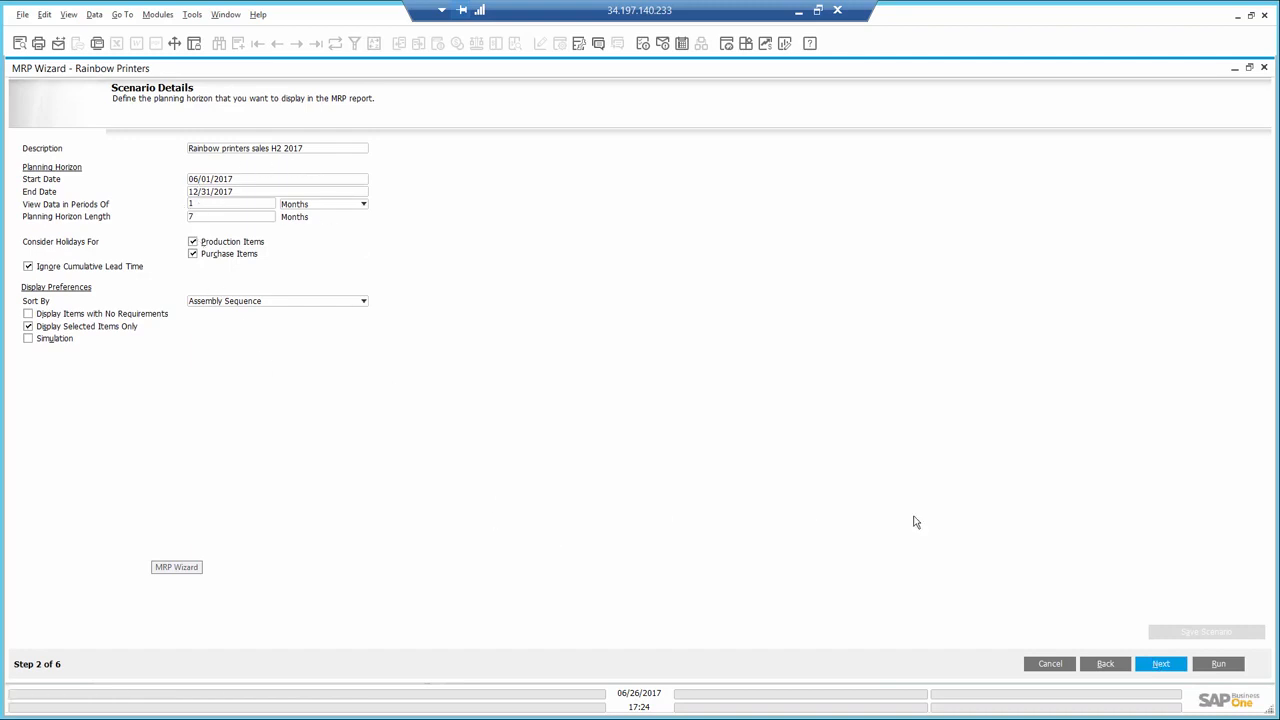
{"action": "left_click", "coordinate": [1160, 664]}
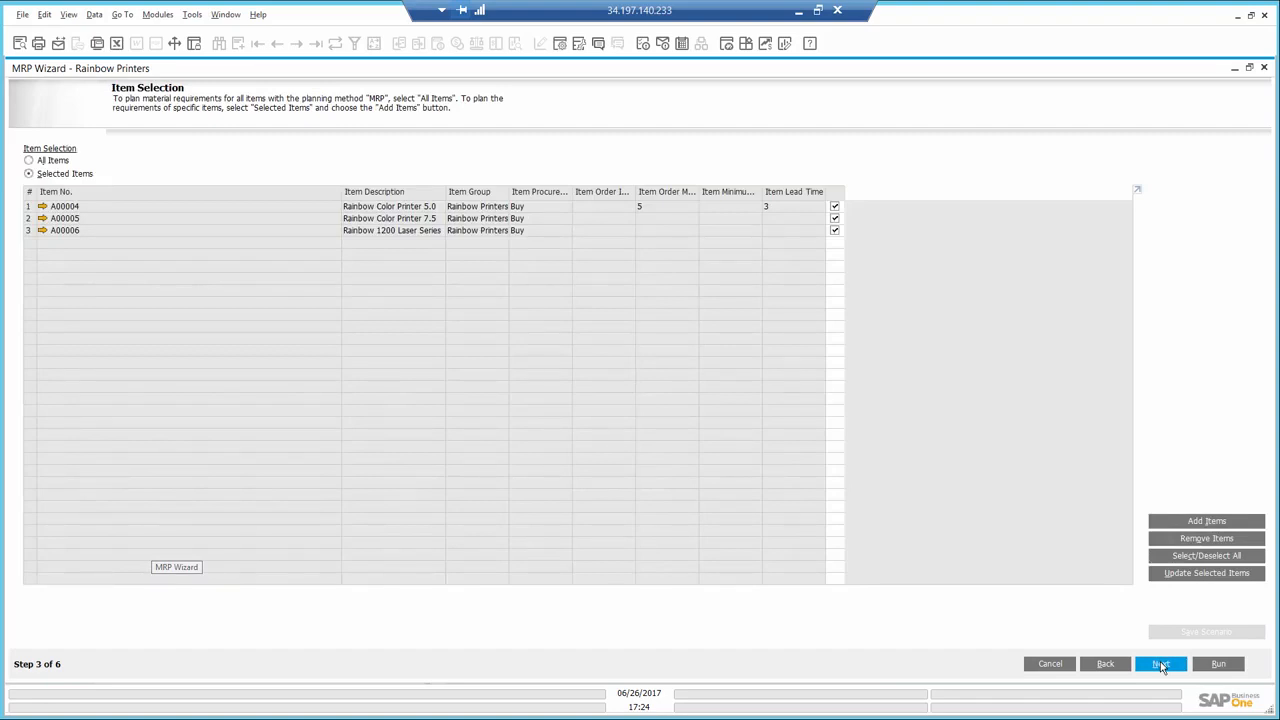
{"action": "left_click", "coordinate": [1160, 664]}
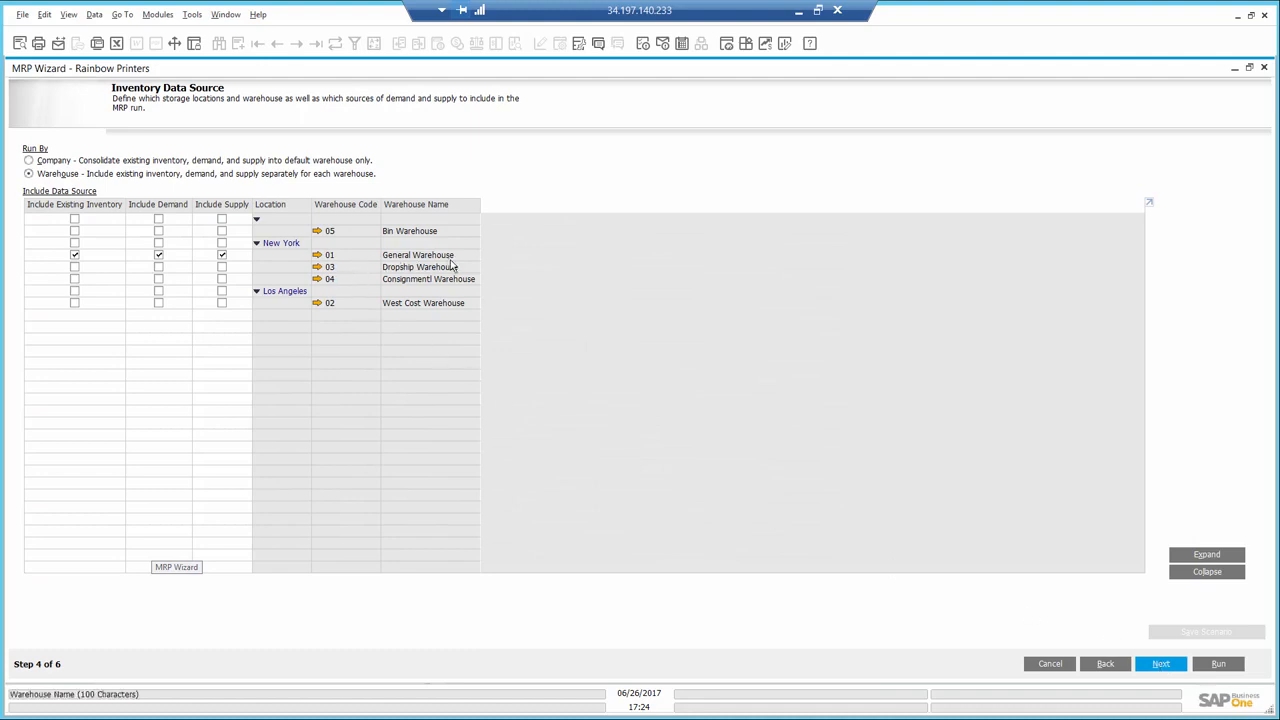
{"action": "left_click", "coordinate": [1161, 664]}
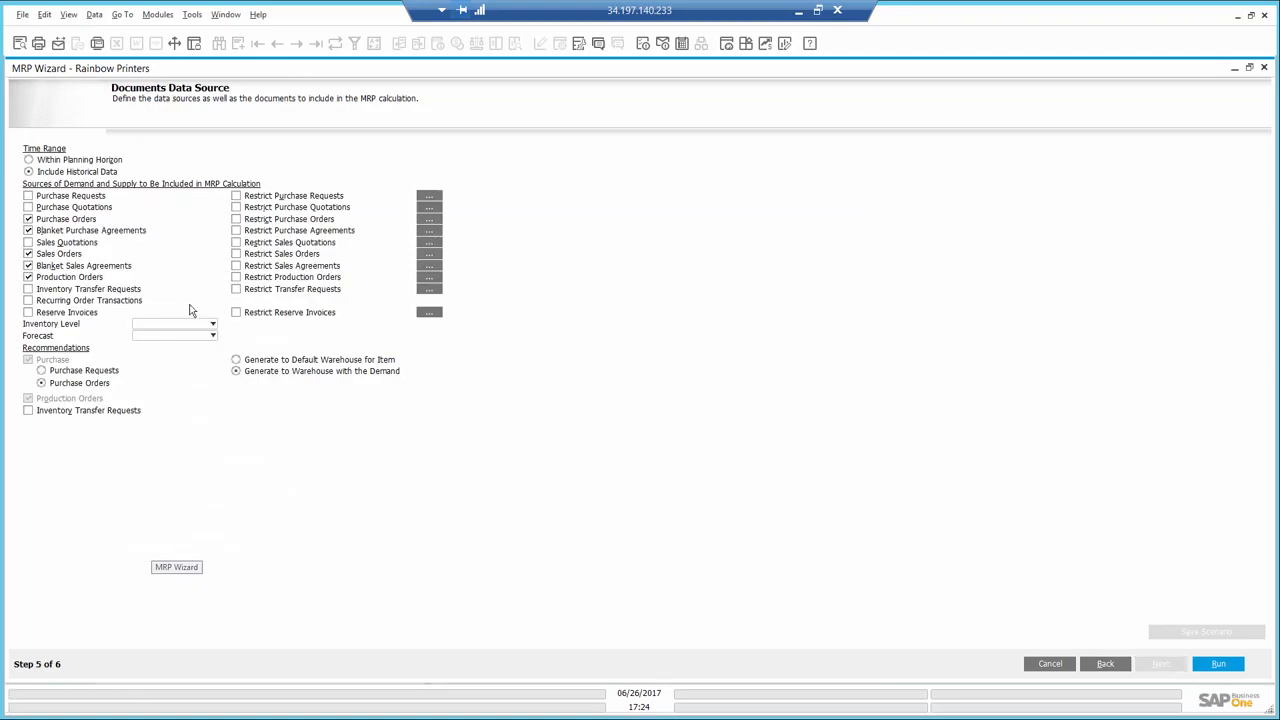
Include the Rainbow printers forecast as a demand source and run the MRP calculation.
{"action": "left_click", "coordinate": [203, 335]}
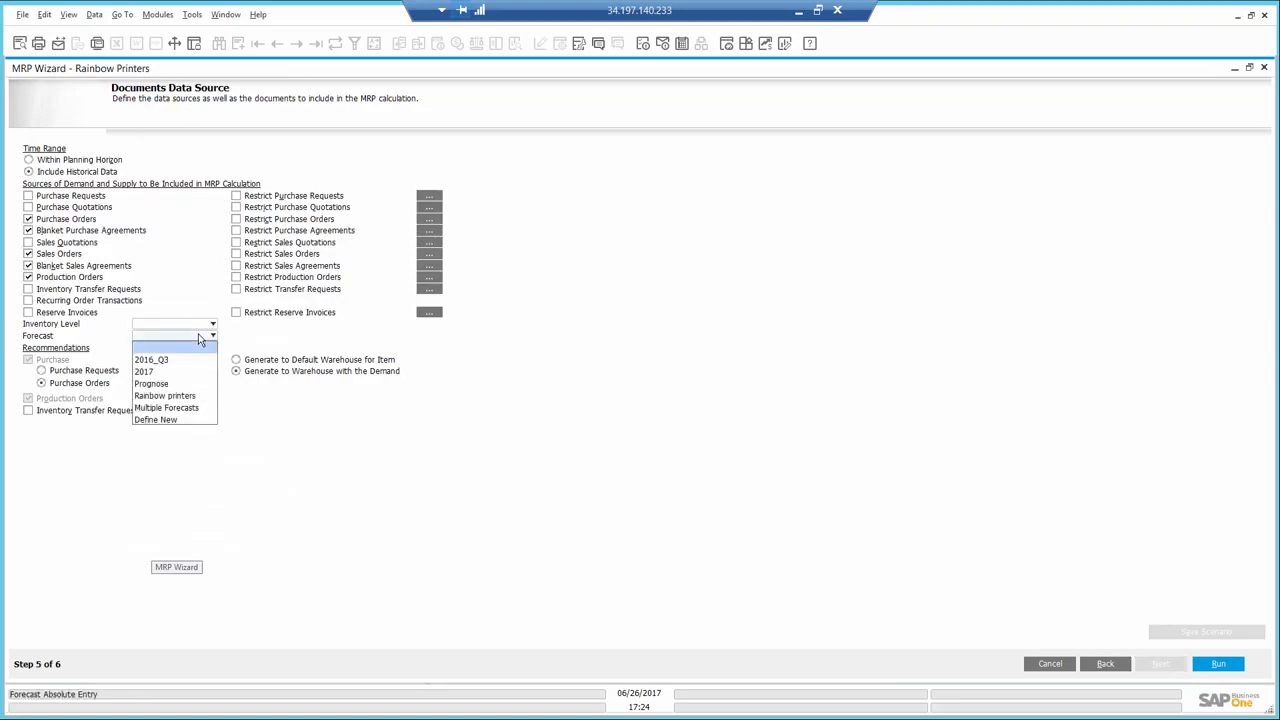
{"action": "left_click", "coordinate": [165, 396]}
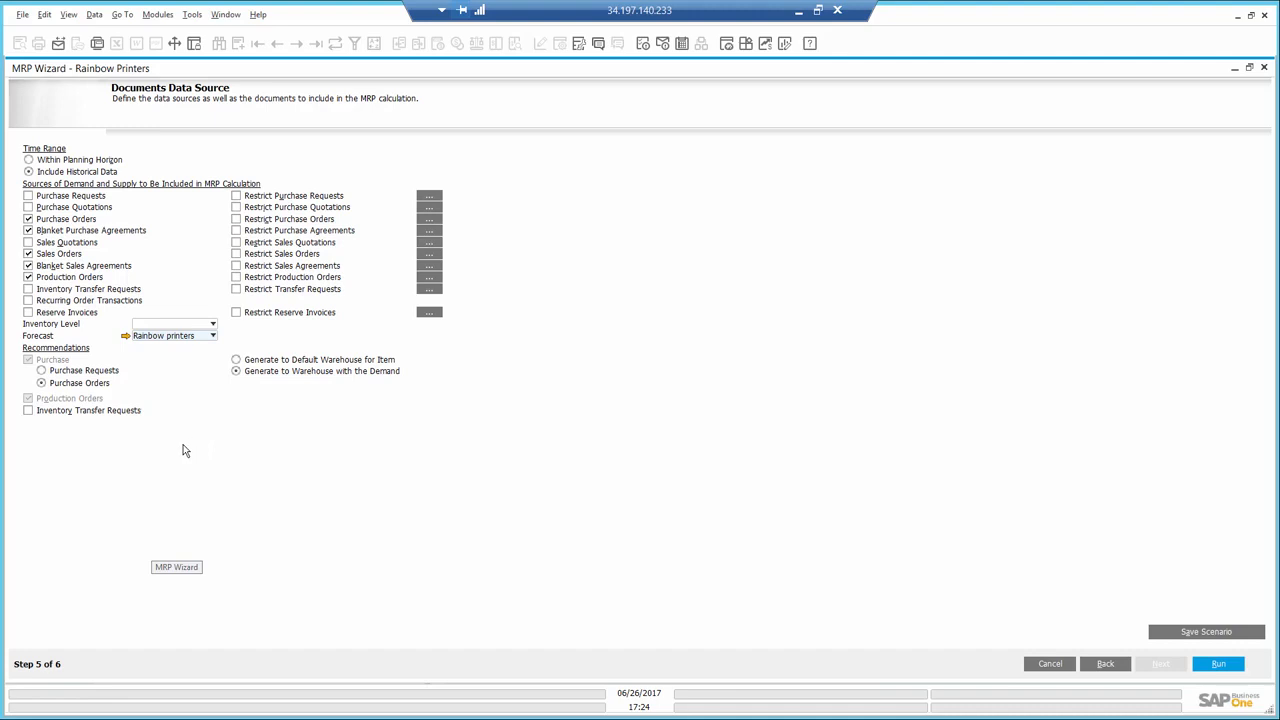
{"action": "left_click", "coordinate": [1214, 664]}
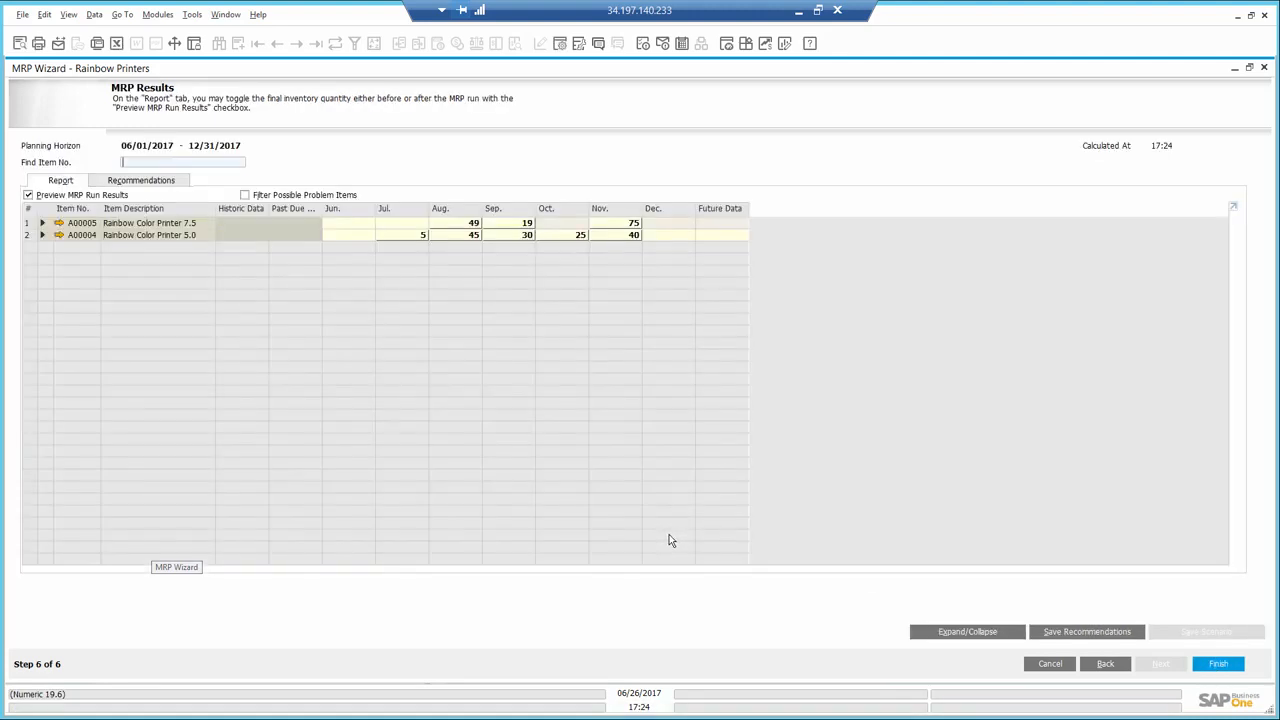
Expand item A00004 in the MRP report and examine the pegging information behind its July and August demand.
{"action": "left_click", "coordinate": [42, 236]}
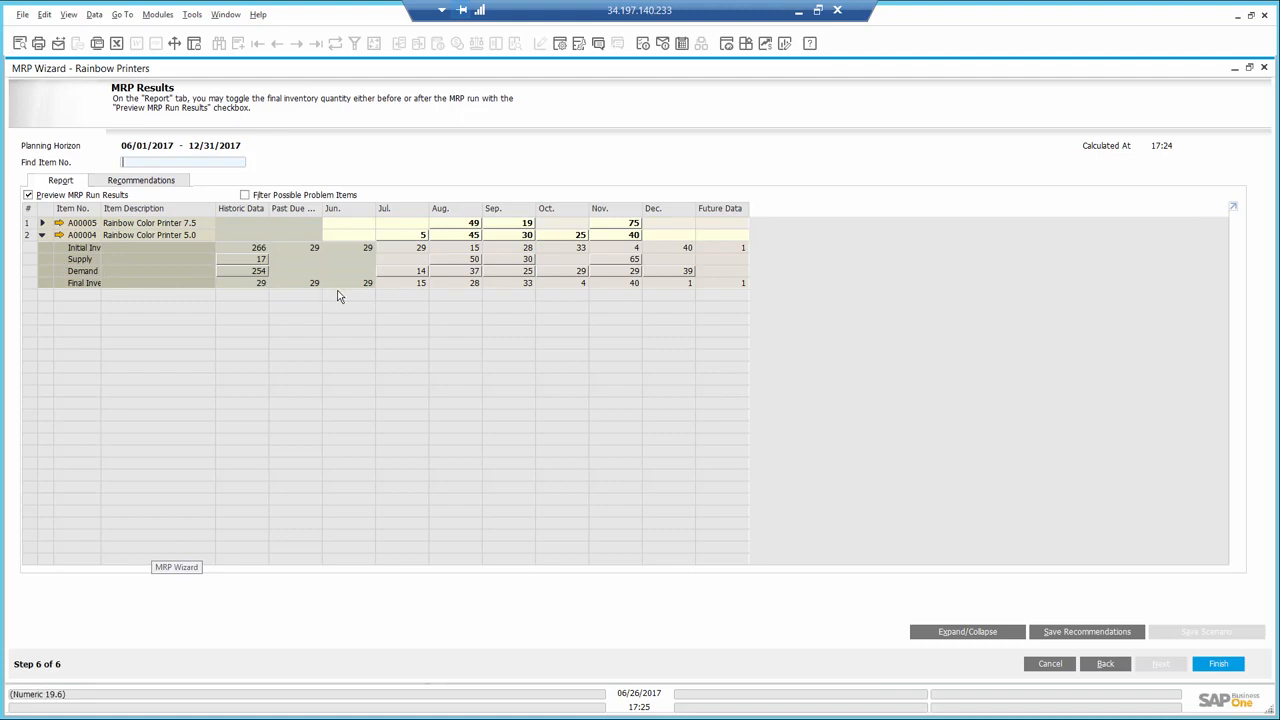
{"action": "double_click", "coordinate": [420, 272]}
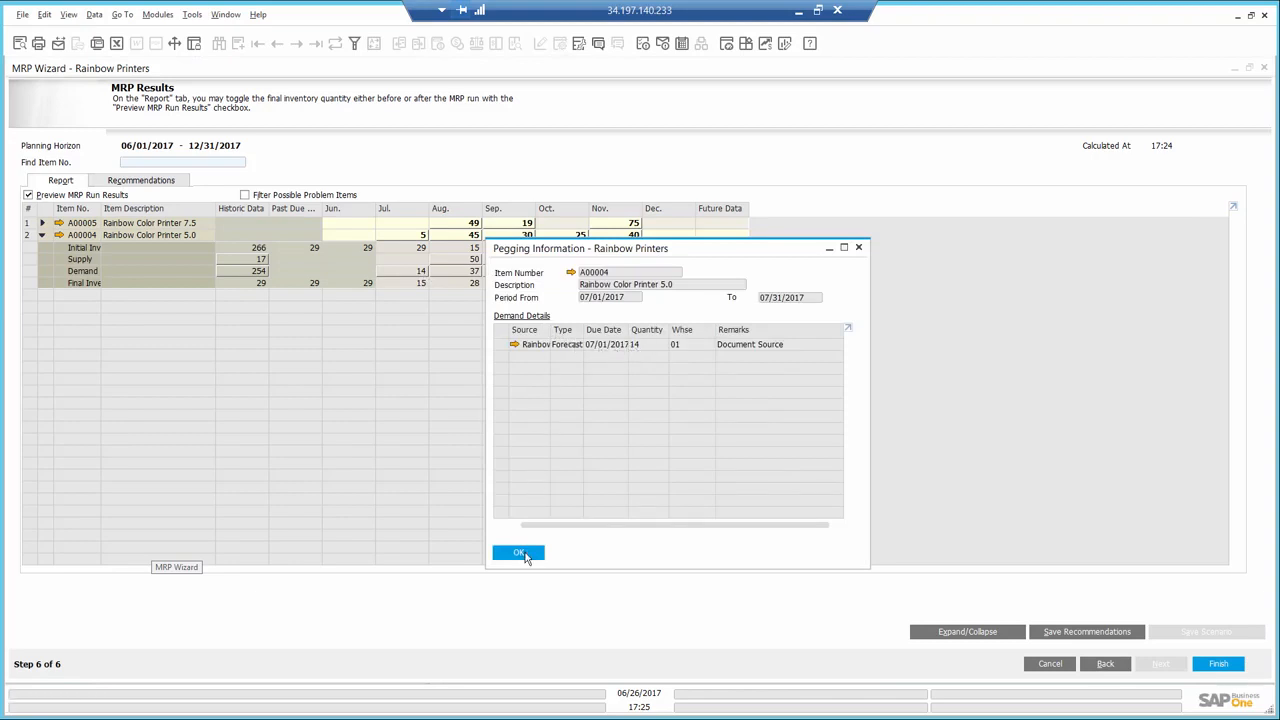
{"action": "left_click", "coordinate": [520, 553]}
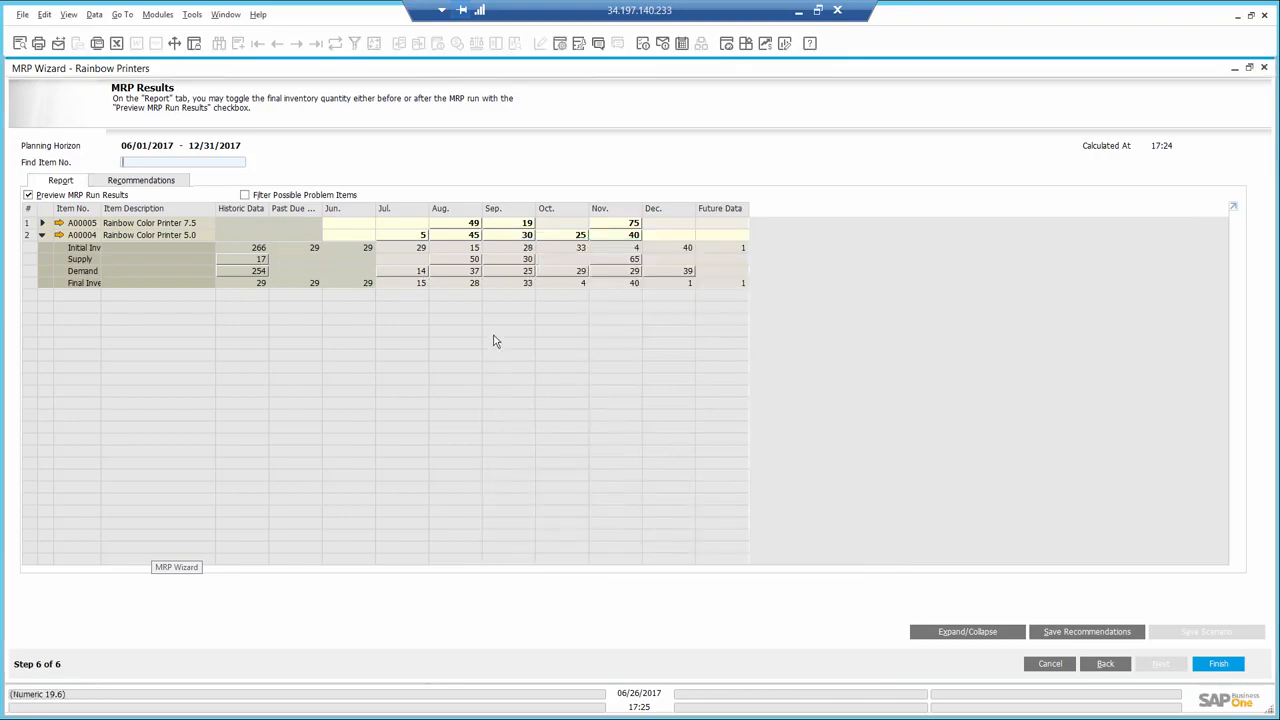
{"action": "double_click", "coordinate": [466, 272]}
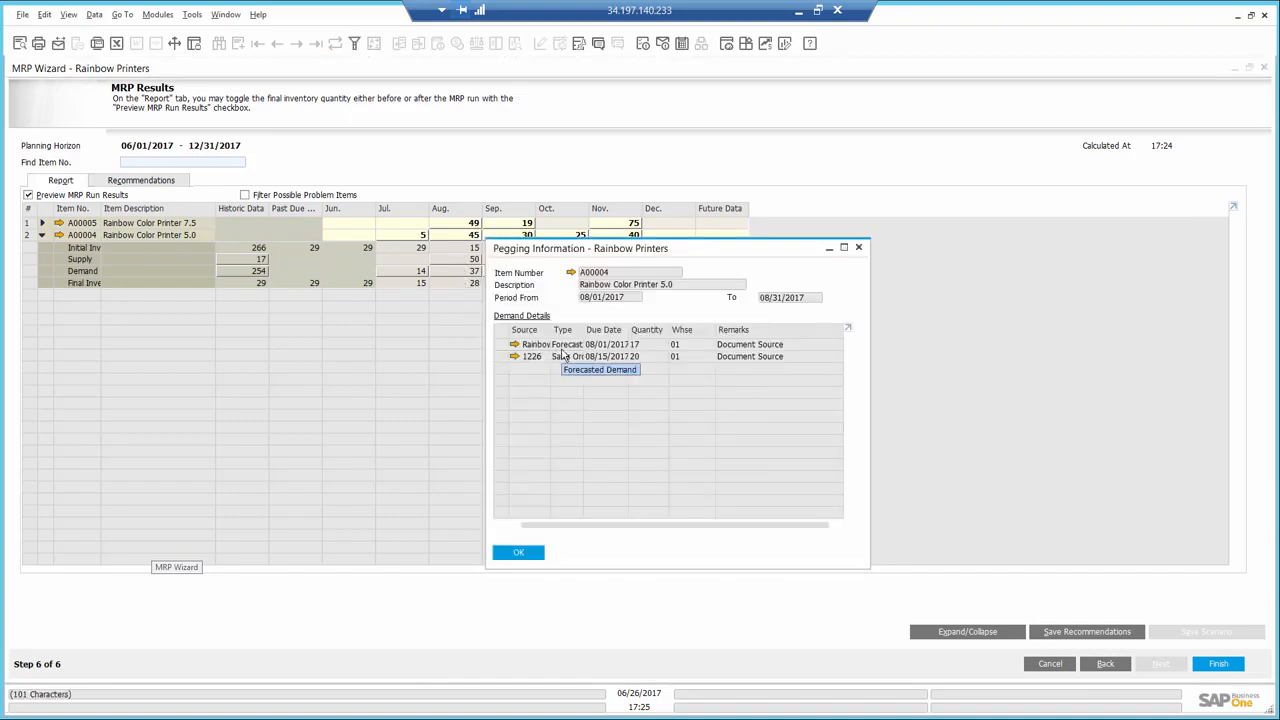
{"action": "left_click", "coordinate": [516, 554]}
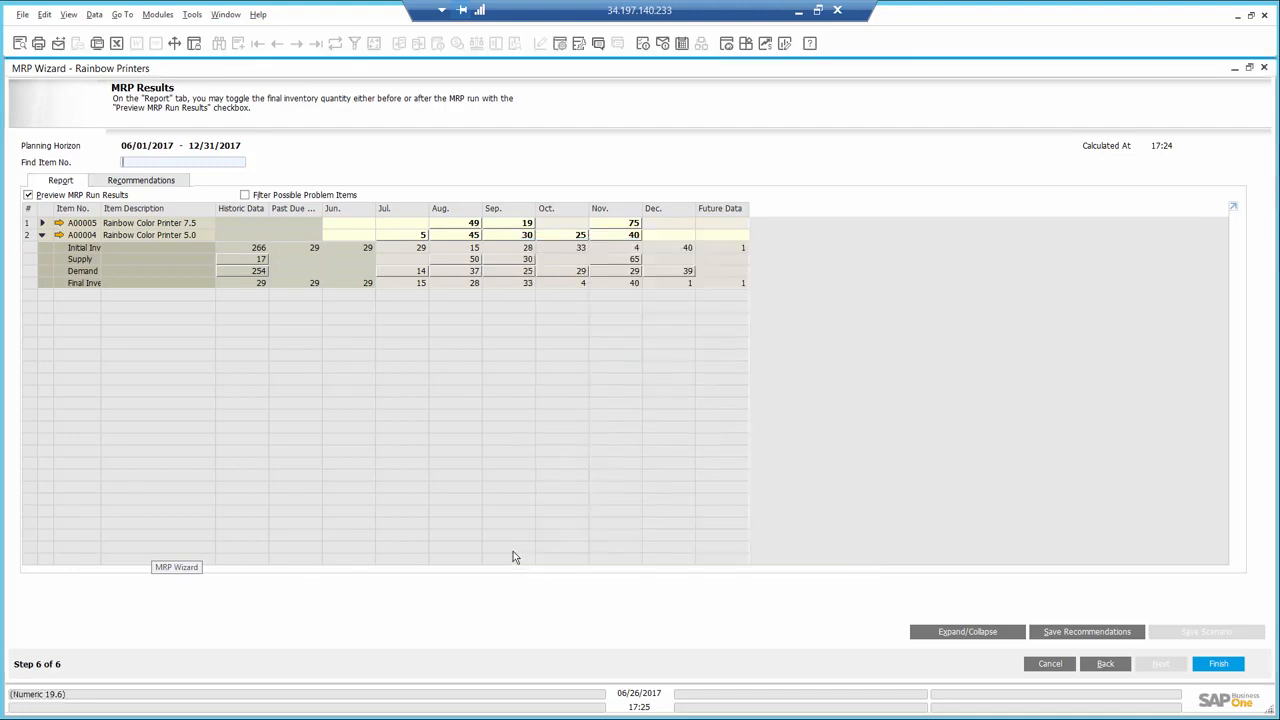
Review the purchase order recommendations, save them and finish the MRP Wizard.
{"action": "left_click", "coordinate": [140, 181]}
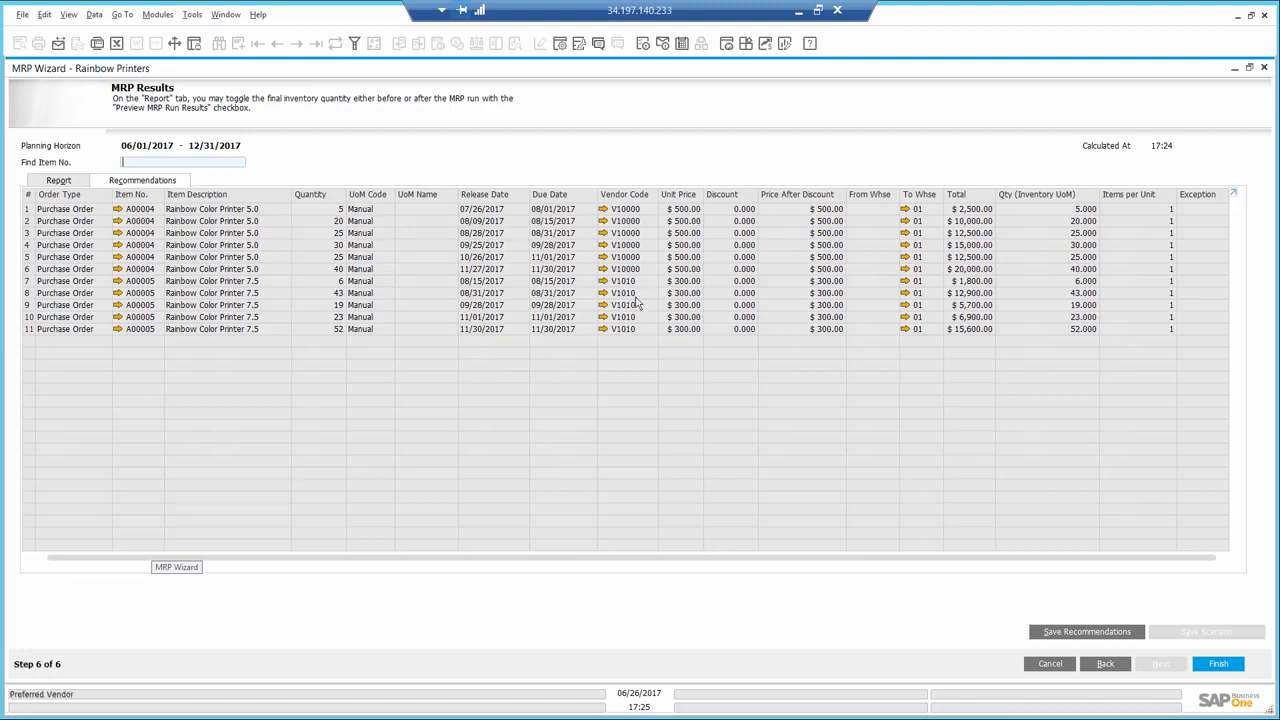
{"action": "left_click", "coordinate": [1070, 630]}
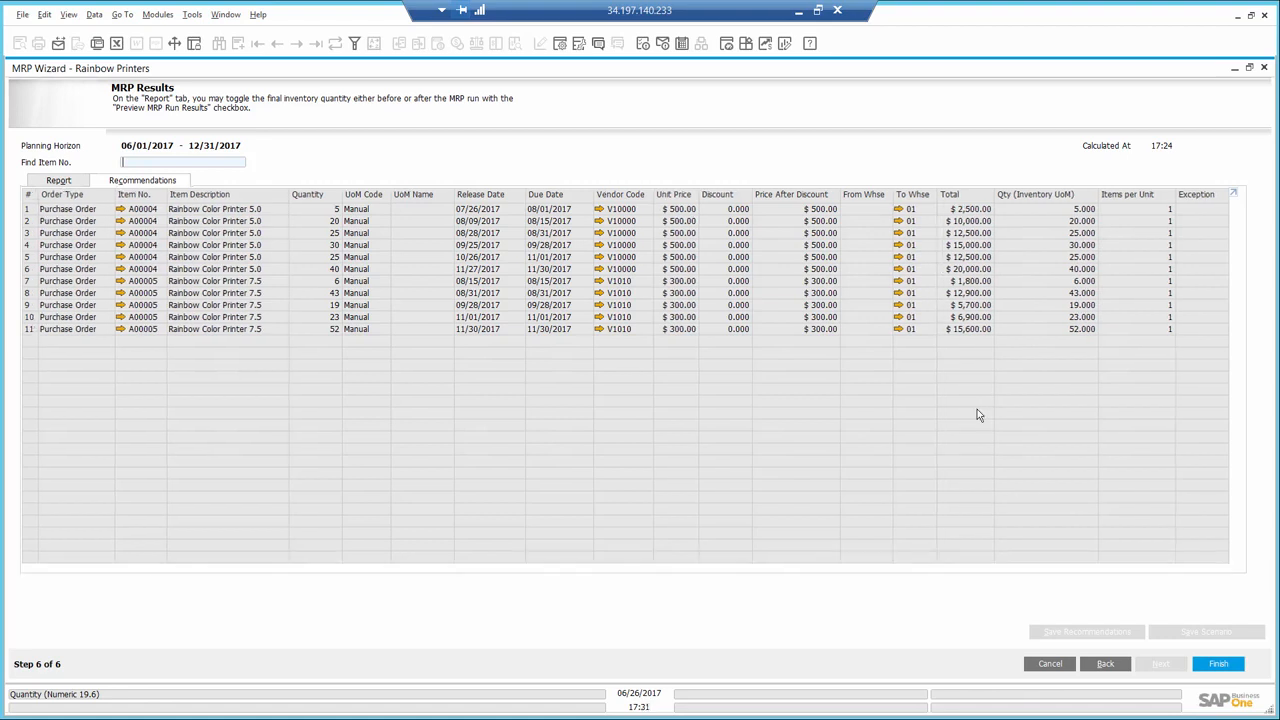
{"action": "left_click", "coordinate": [1220, 662]}
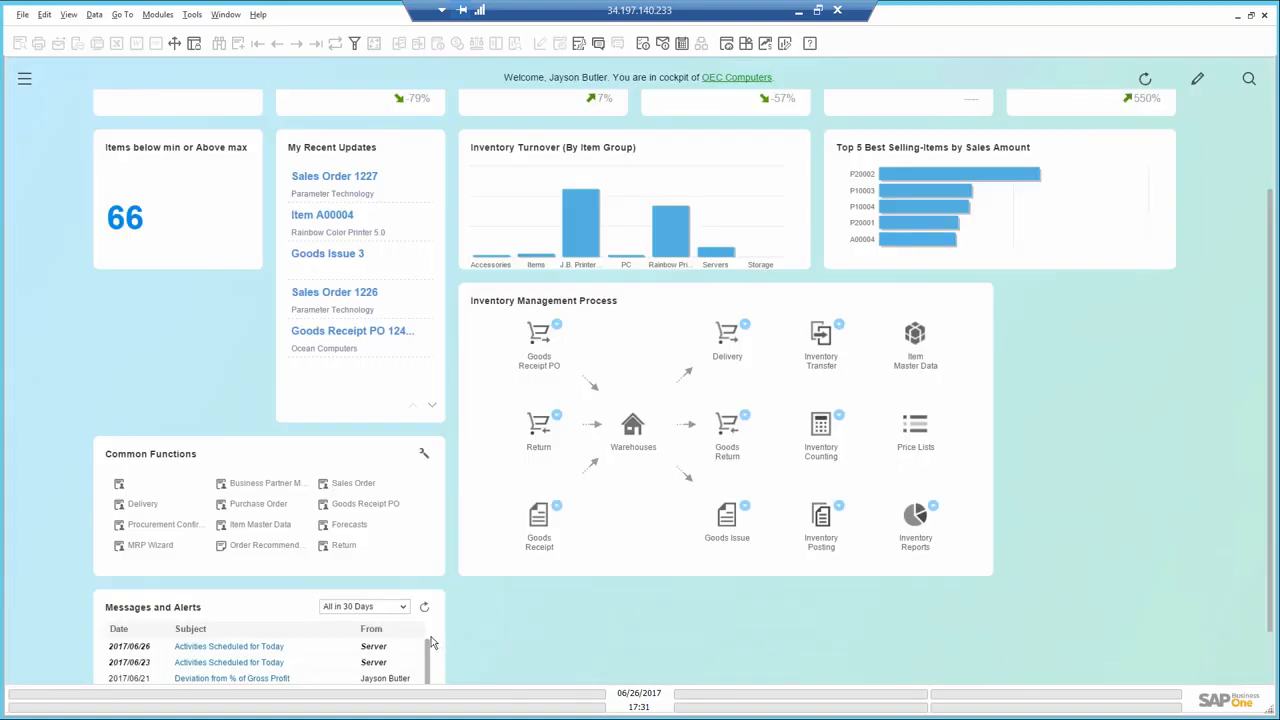
Open the order recommendations for the Rainbow Printers scenario.
{"action": "left_click", "coordinate": [264, 545]}
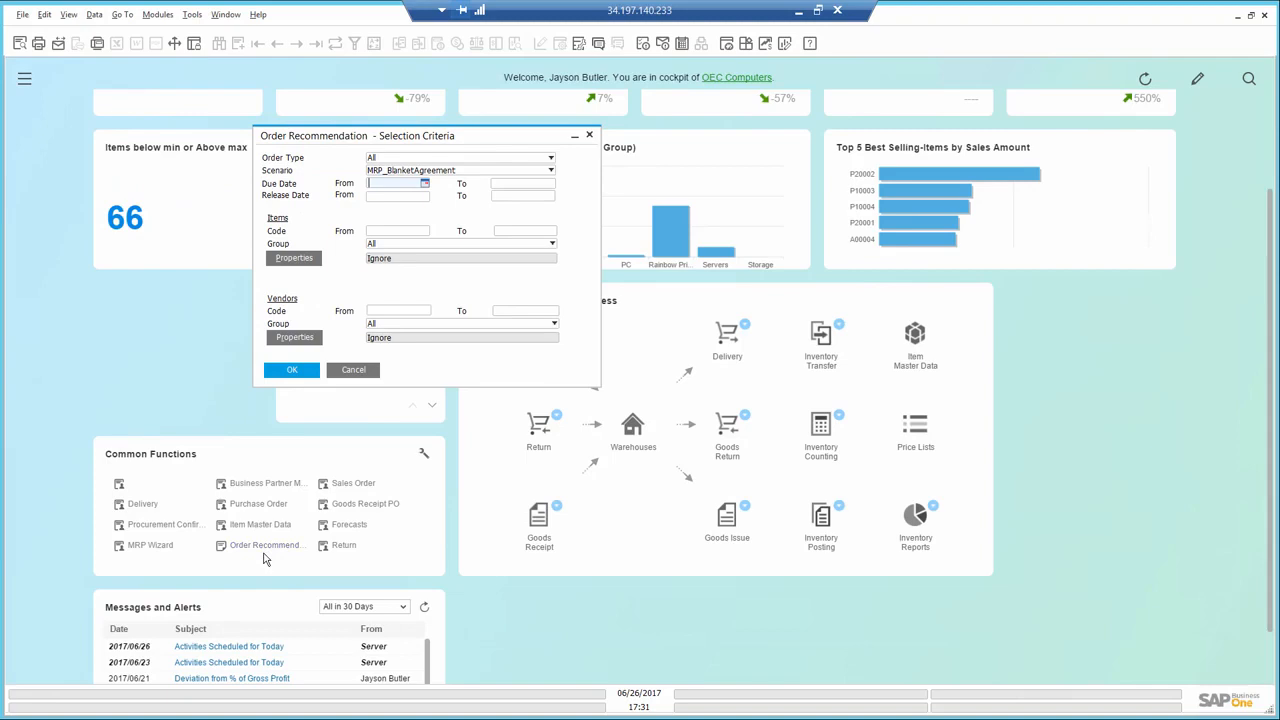
{"action": "left_click", "coordinate": [506, 176]}
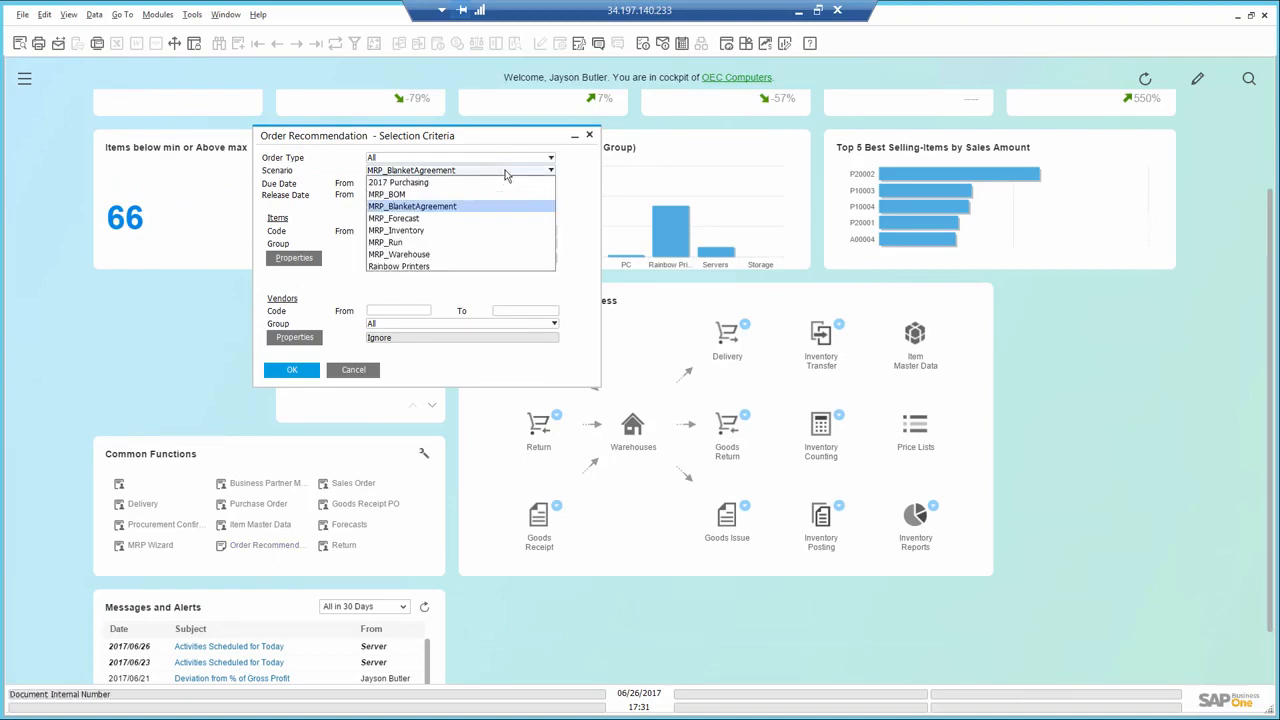
{"action": "left_click", "coordinate": [449, 266]}
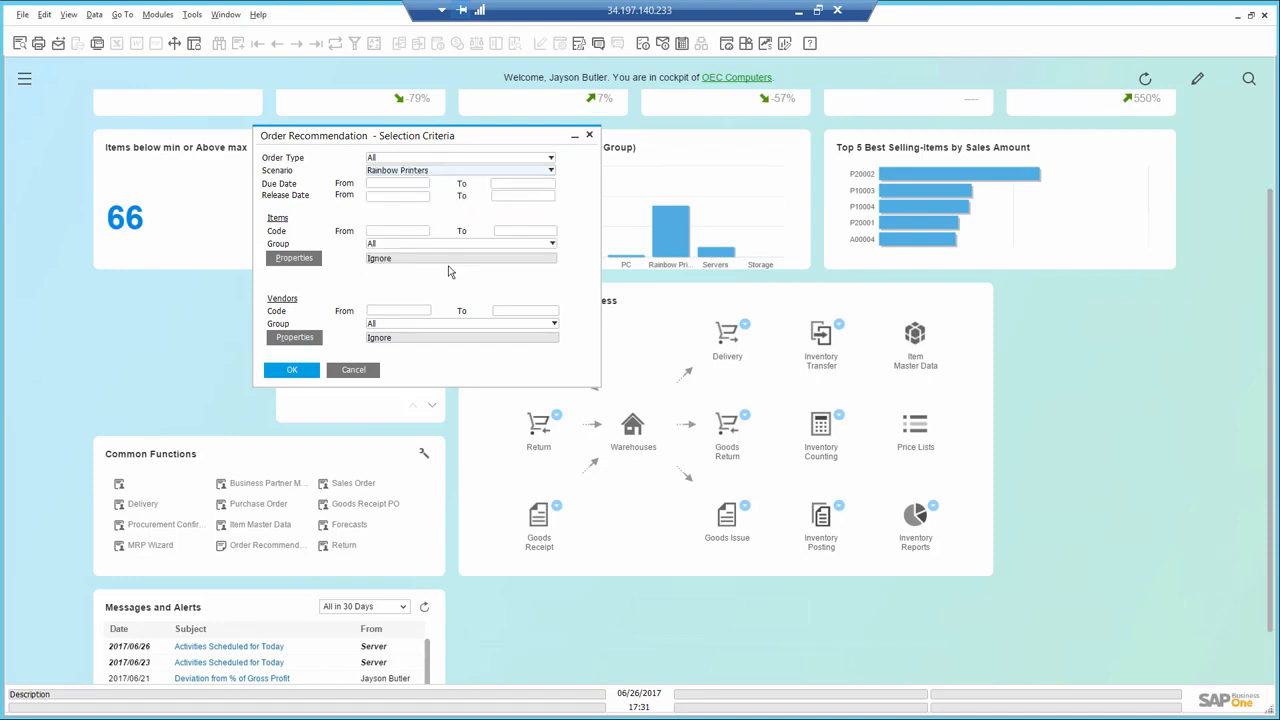
{"action": "left_click", "coordinate": [294, 372]}
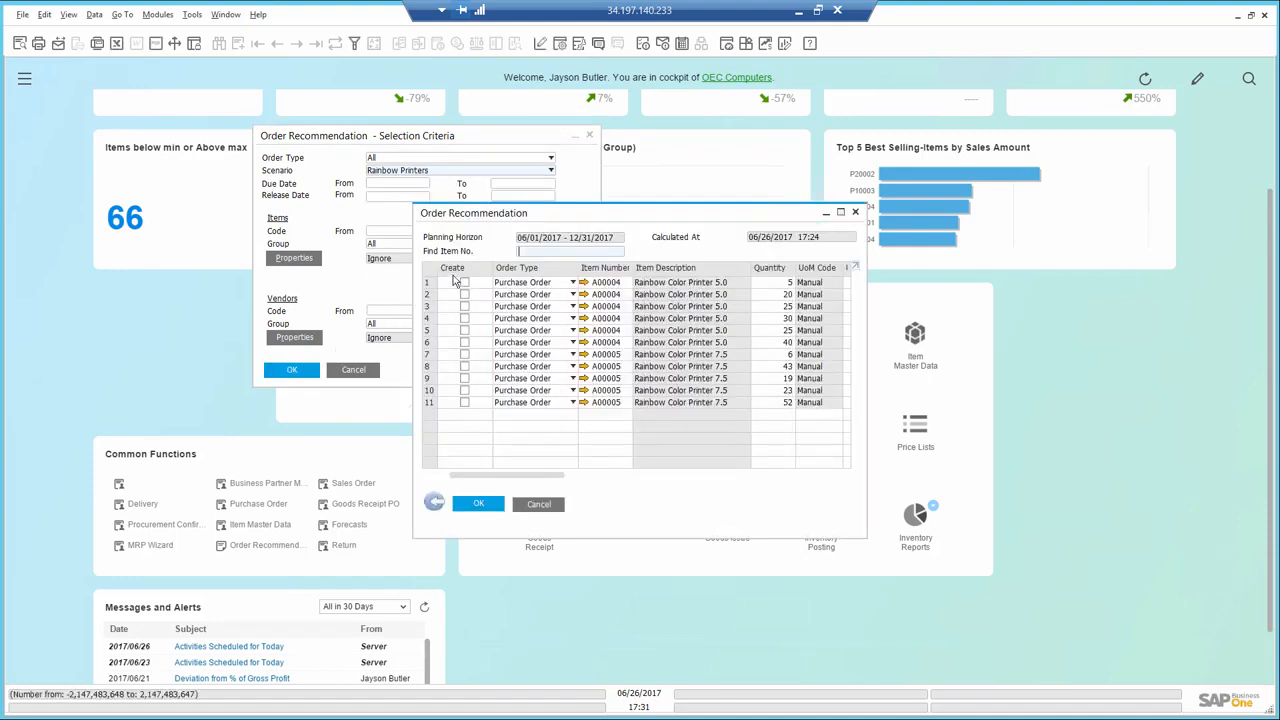
Create purchase orders from the first four A00004 recommendations, and close the order recommendation windows.
{"action": "left_click", "coordinate": [462, 283]}
{"action": "left_click", "coordinate": [464, 295]}
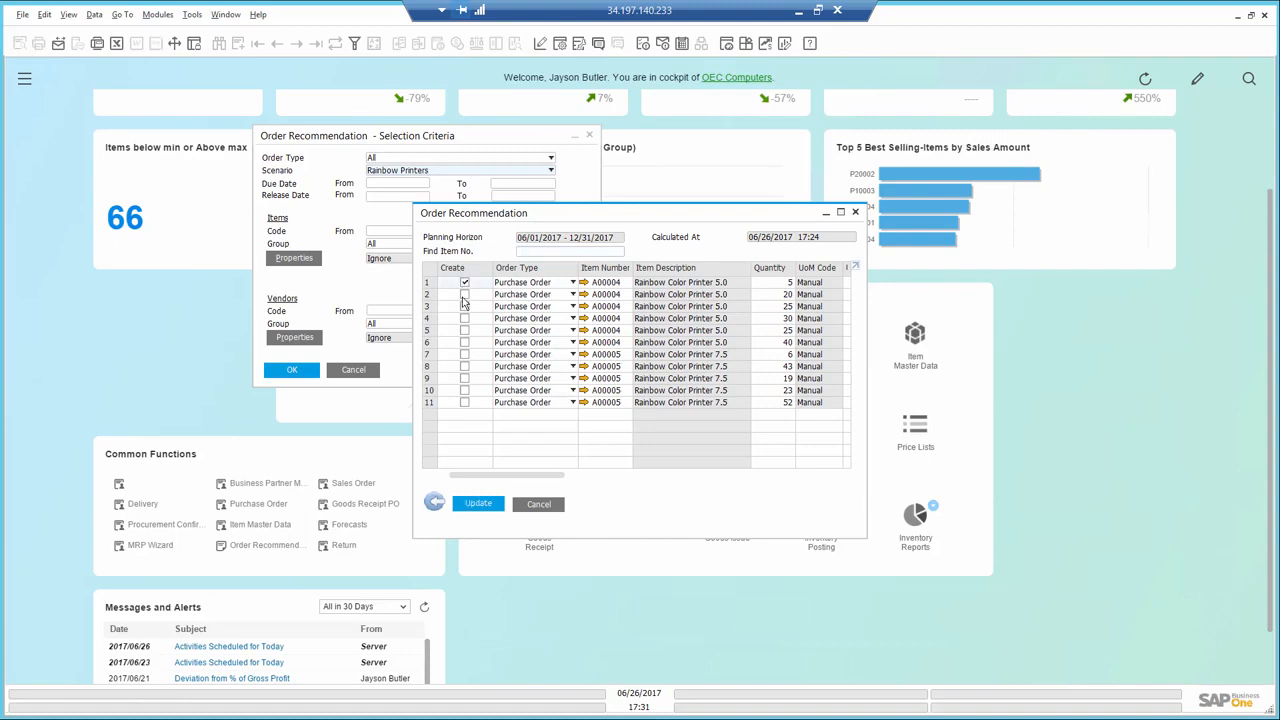
{"action": "left_click", "coordinate": [464, 306]}
{"action": "left_click", "coordinate": [464, 318]}
{"action": "left_click_drag", "start_coordinate": [866, 534], "coordinate": [1202, 587]}
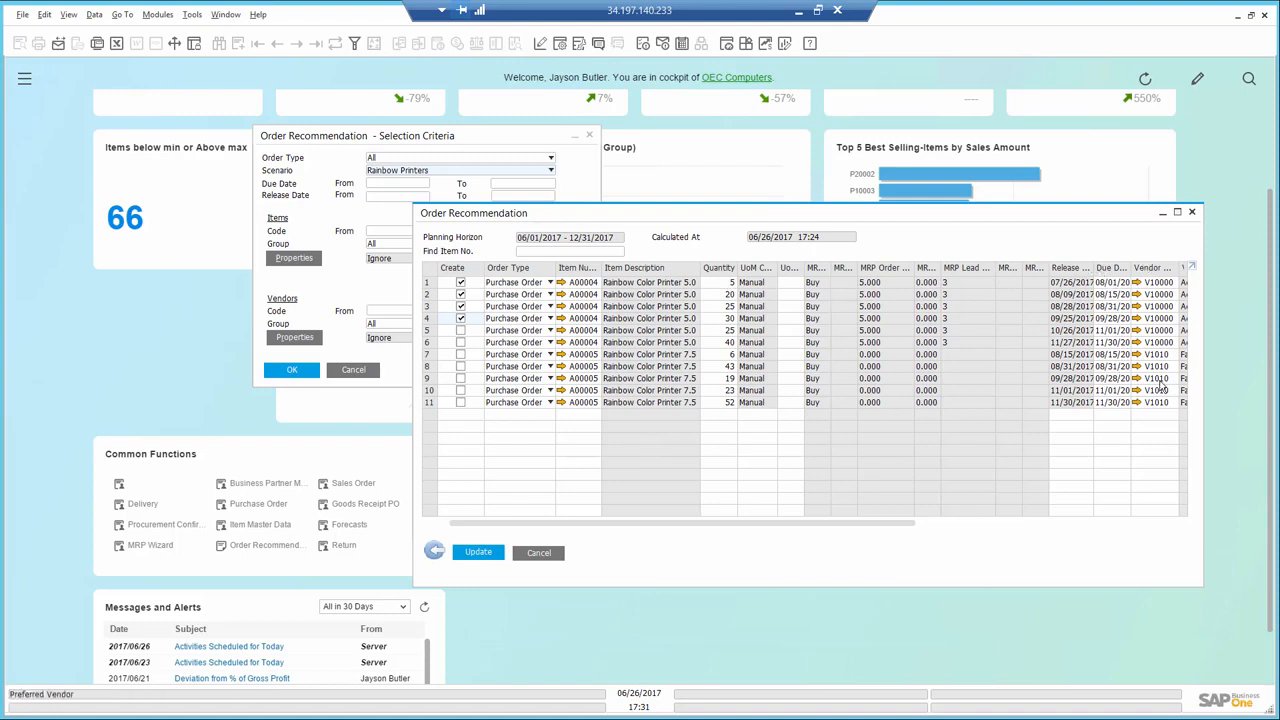
{"action": "left_click", "coordinate": [476, 553]}
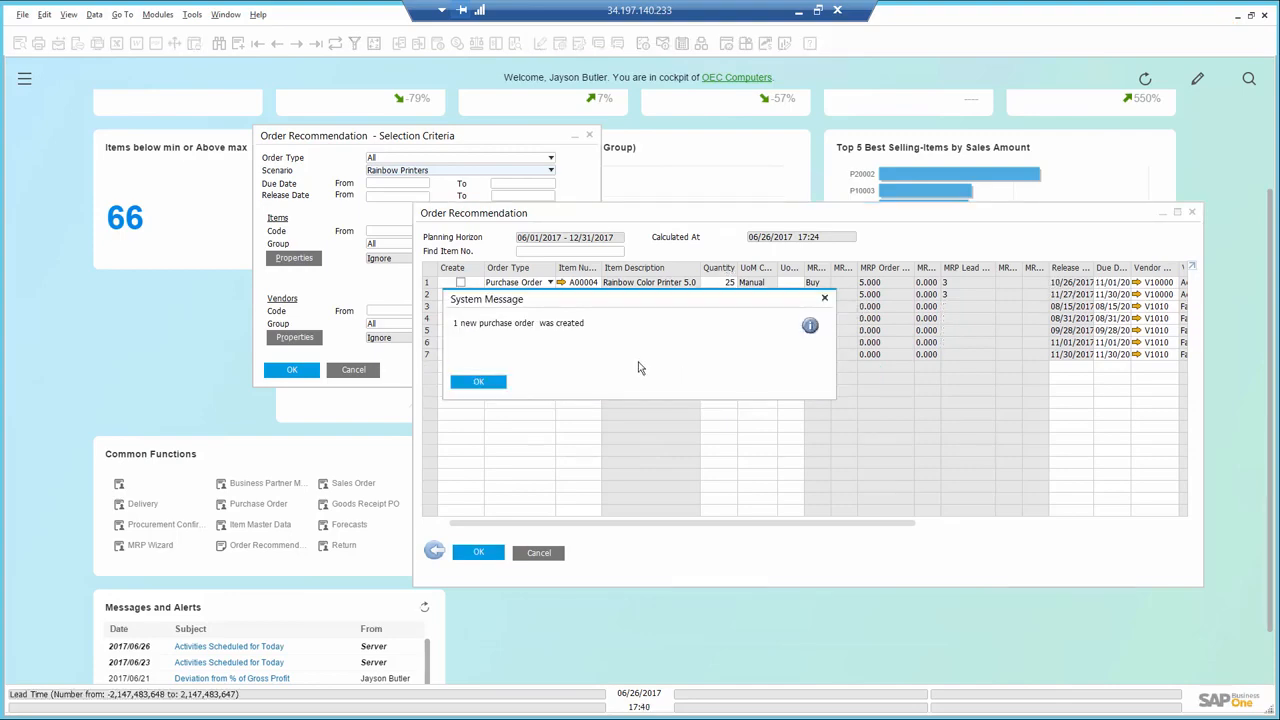
{"action": "left_click", "coordinate": [481, 384]}
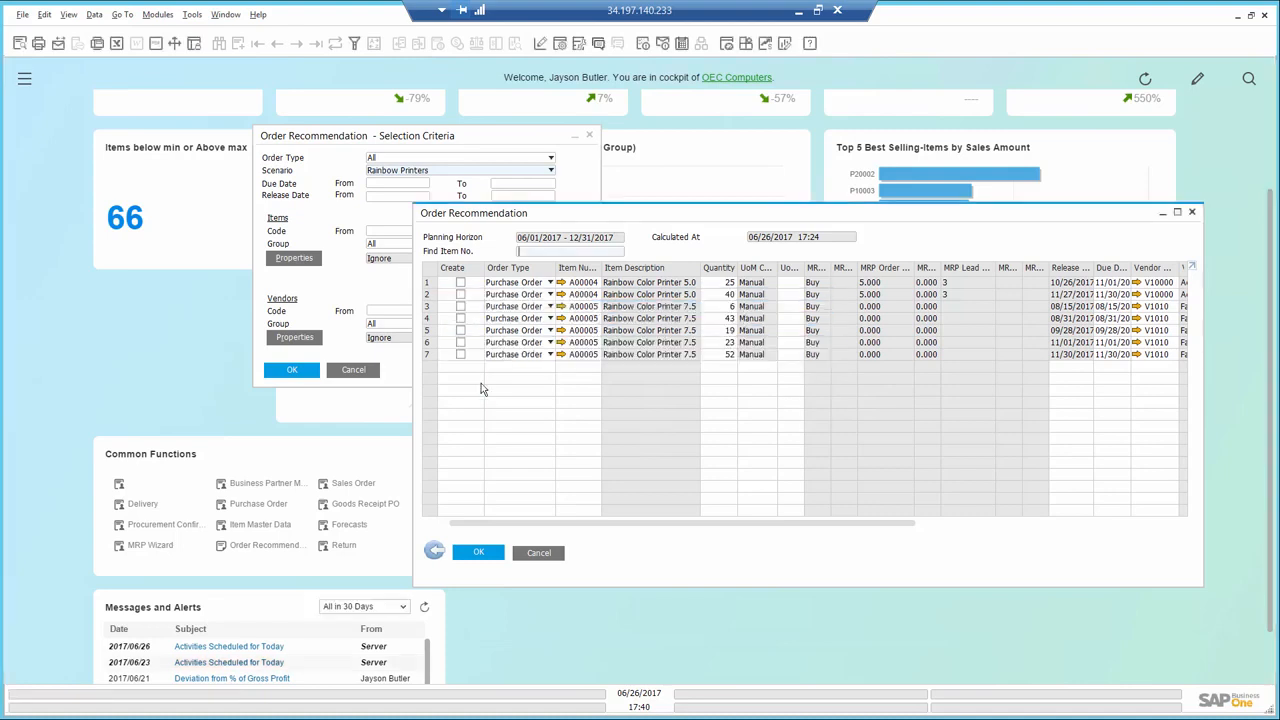
{"action": "left_click", "coordinate": [435, 552]}
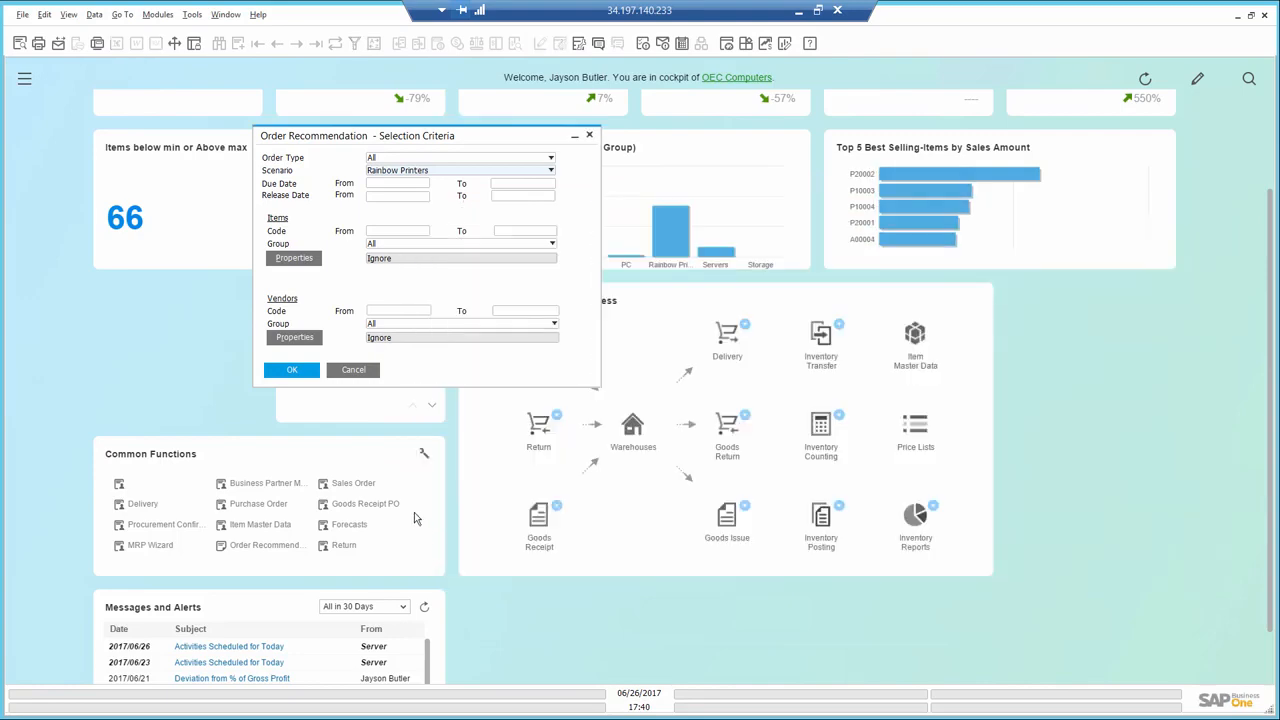
{"action": "left_click", "coordinate": [356, 372]}
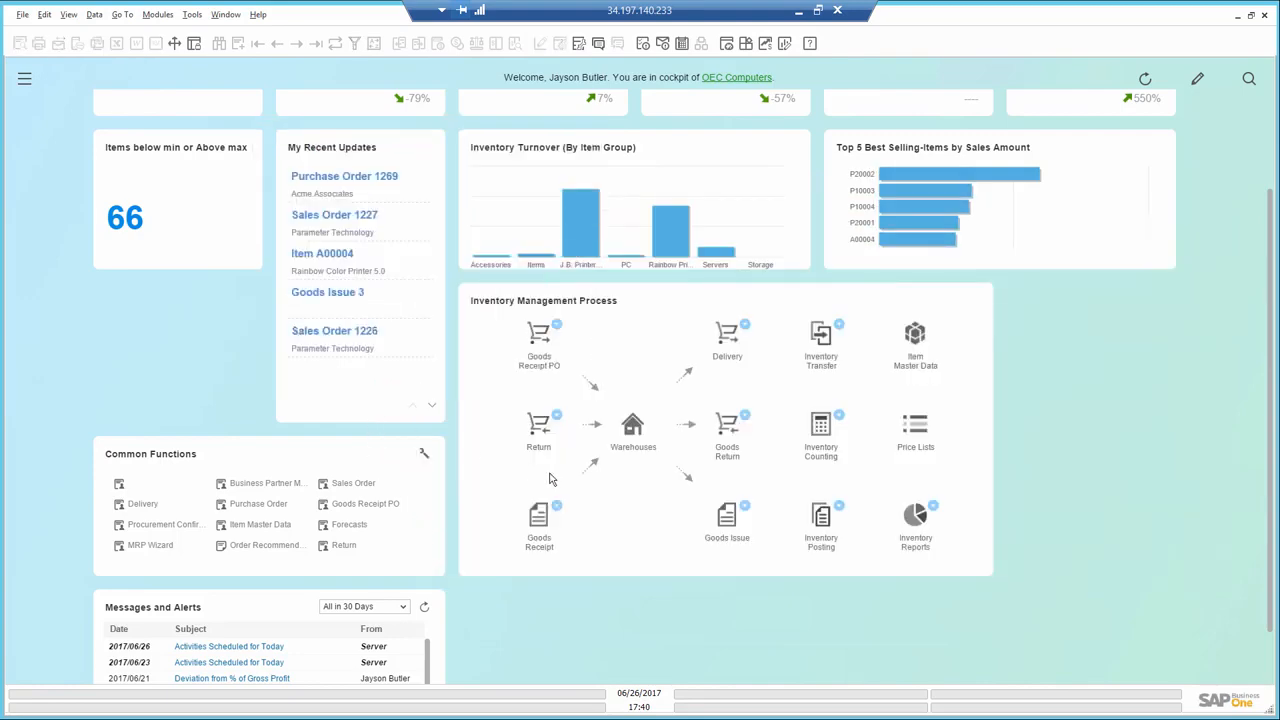